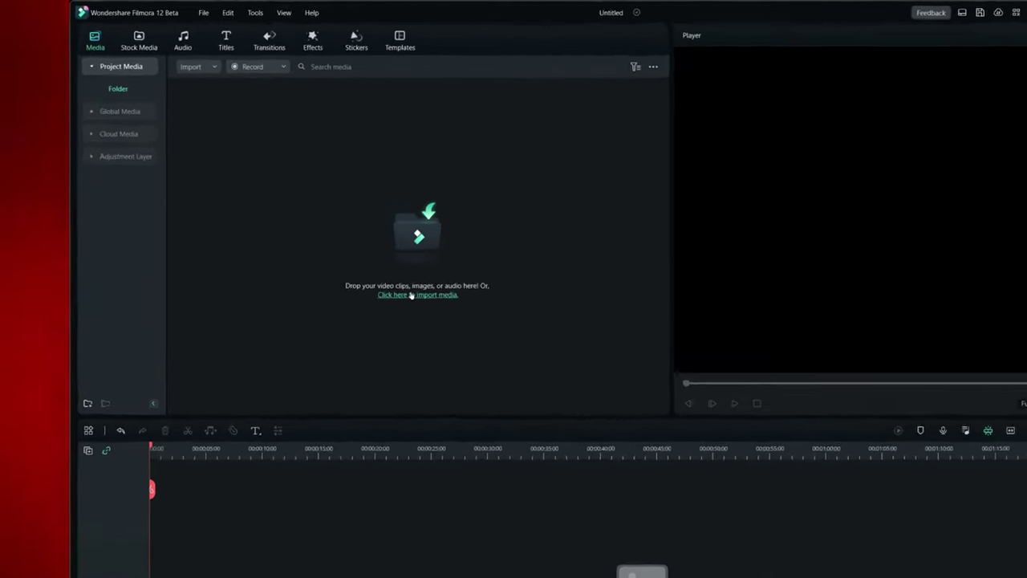
# - Import the NZAZA music track from the SOUNDTRACKS folder
pyautogui.click(338, 238)
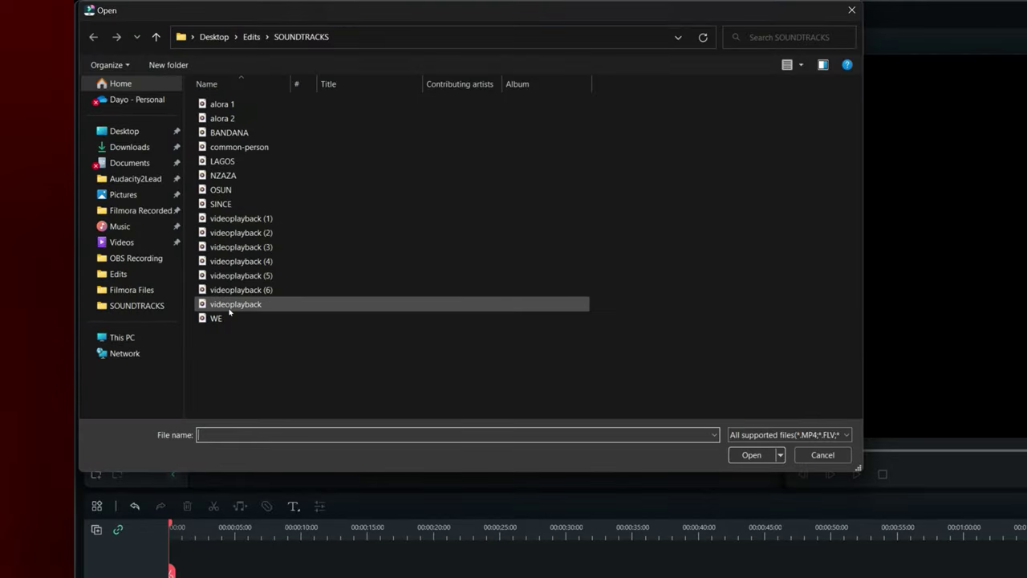
pyautogui.click(221, 175)
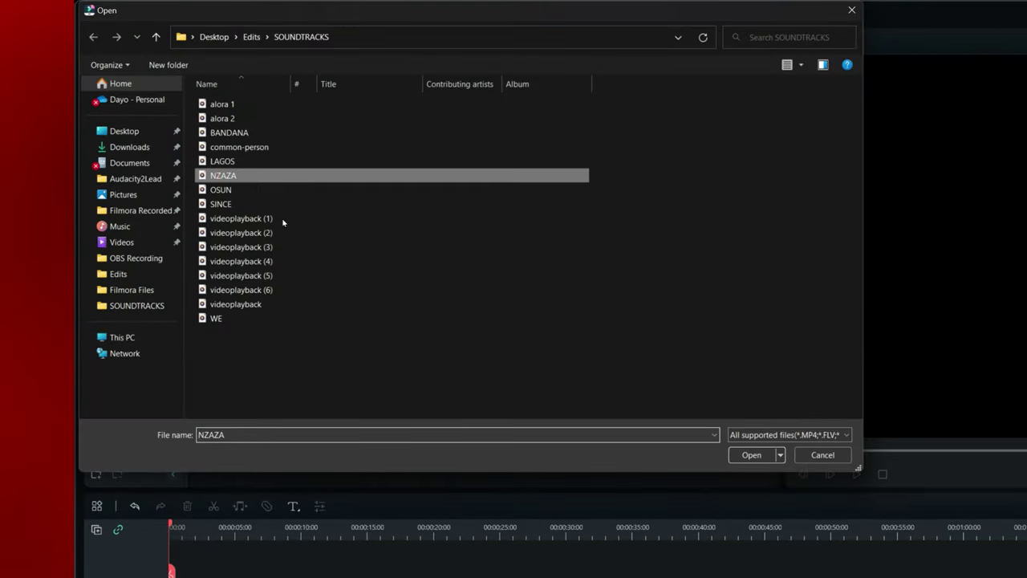
pyautogui.click(751, 454)
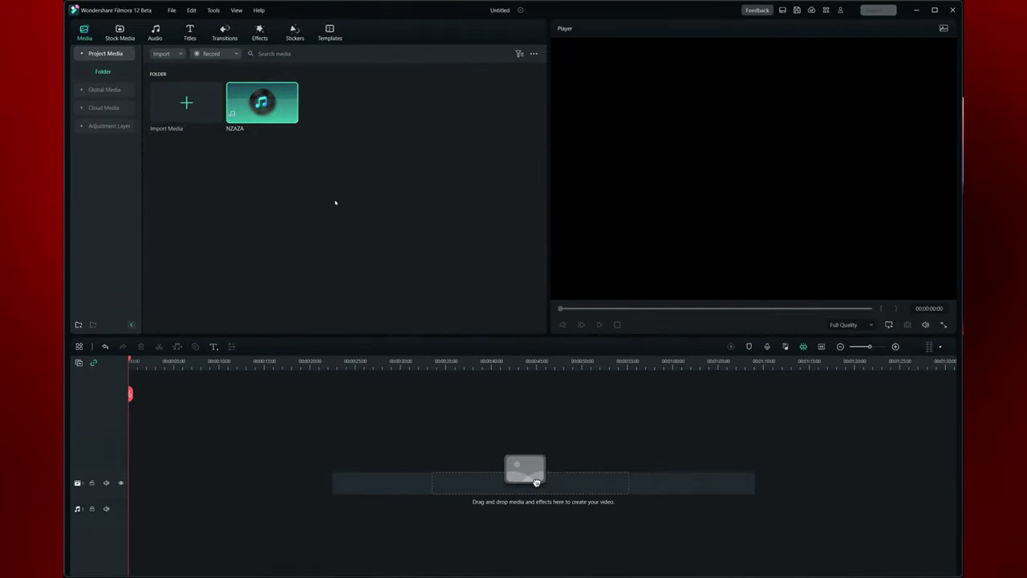
# - Import the UX-Mentor-application video from the OBS Recording folder
pyautogui.click(186, 104)
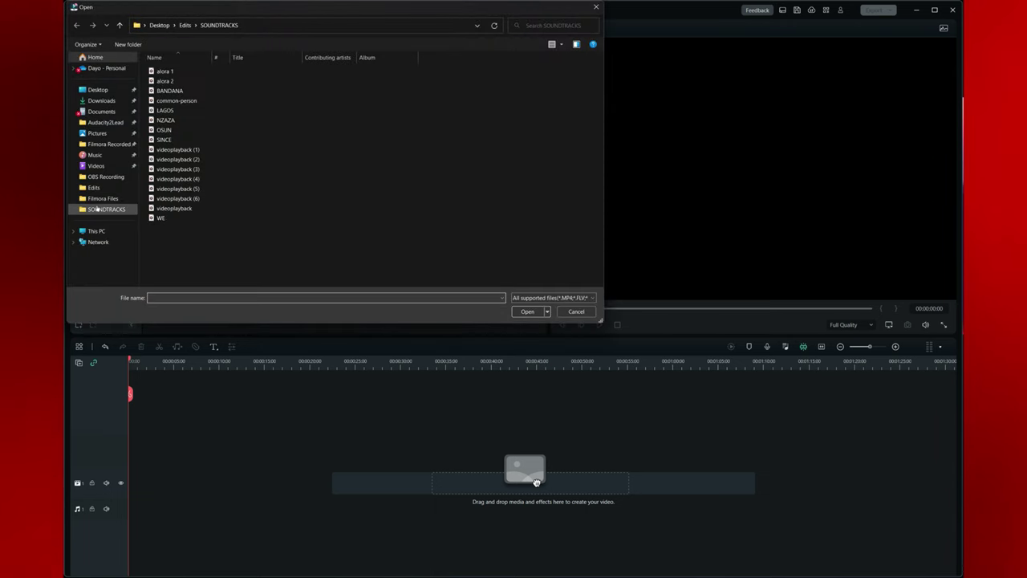
pyautogui.click(105, 177)
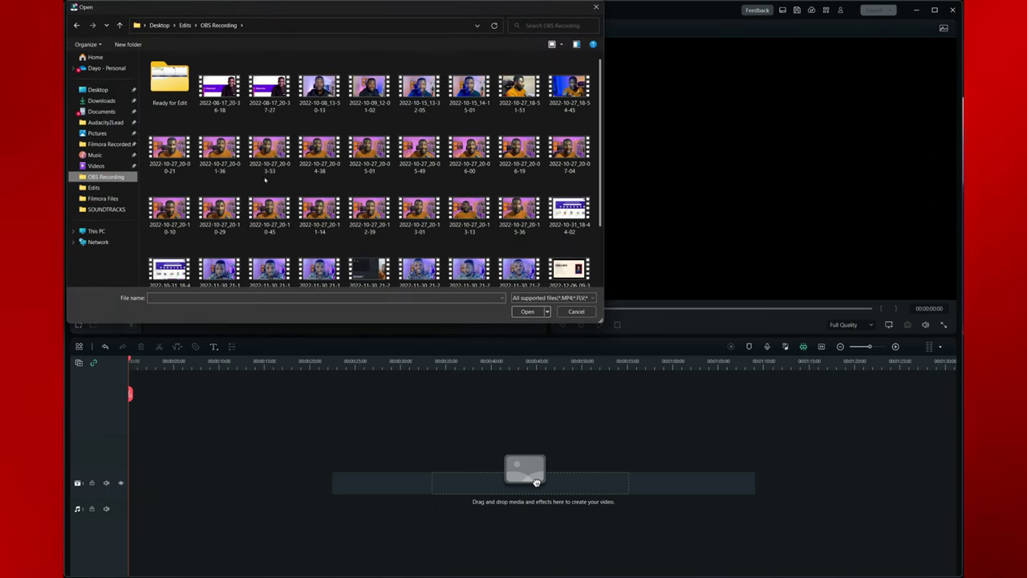
pyautogui.scroll(-3, 469, 161)
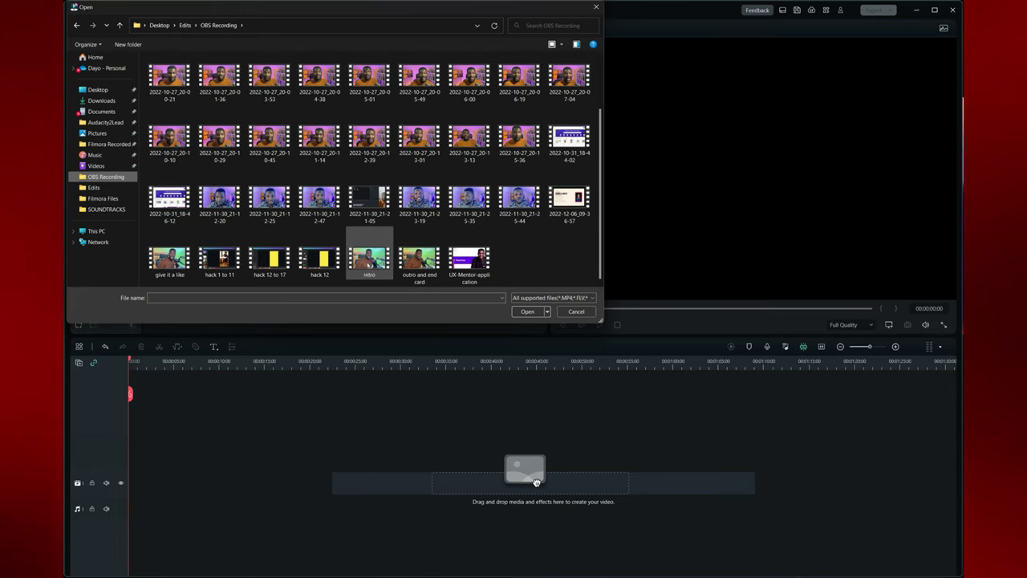
pyautogui.click(367, 263)
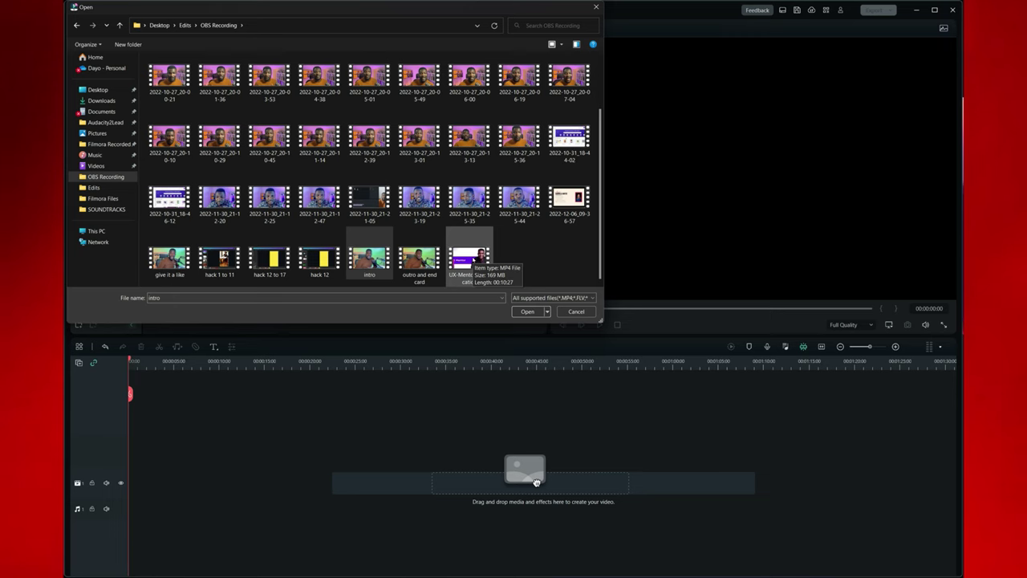
pyautogui.click(471, 261)
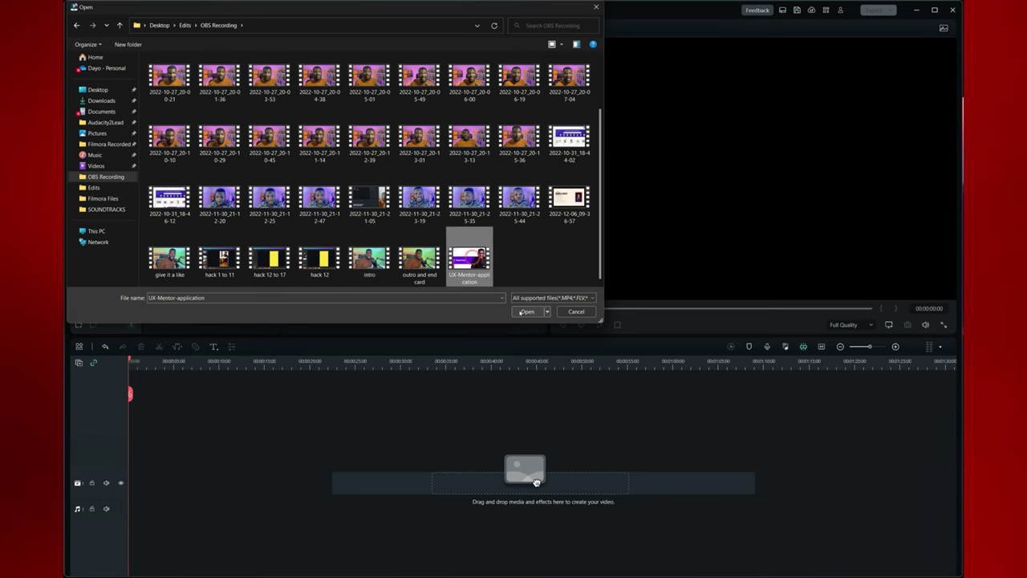
pyautogui.click(523, 311)
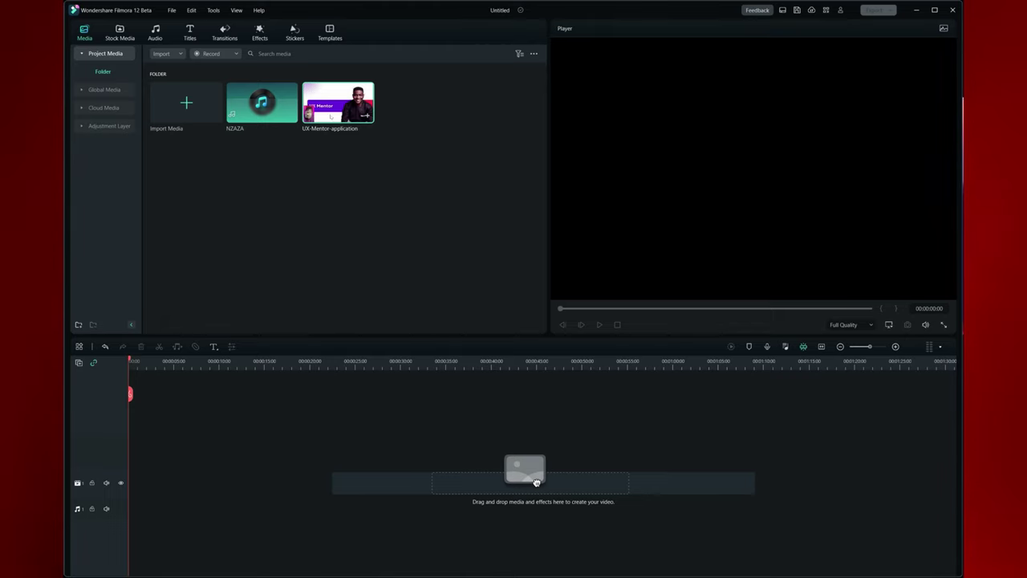
# - Place the UX-Mentor-application video on the video track, keeping the 1920 x 1080 25fps project settings
pyautogui.moveTo(331, 106); pyautogui.dragTo(430, 97)
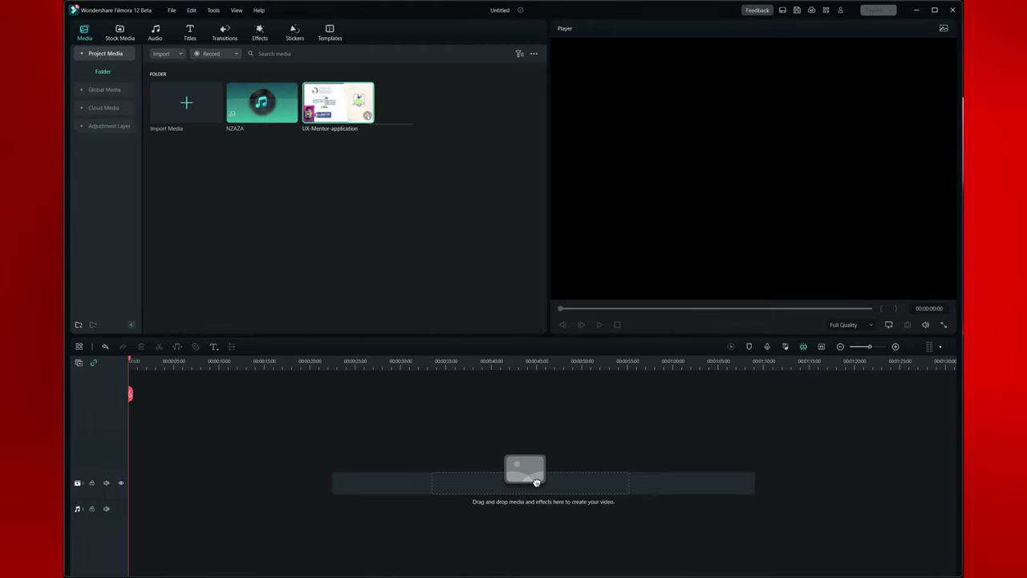
pyautogui.moveTo(536, 481); pyautogui.dragTo(536, 482)
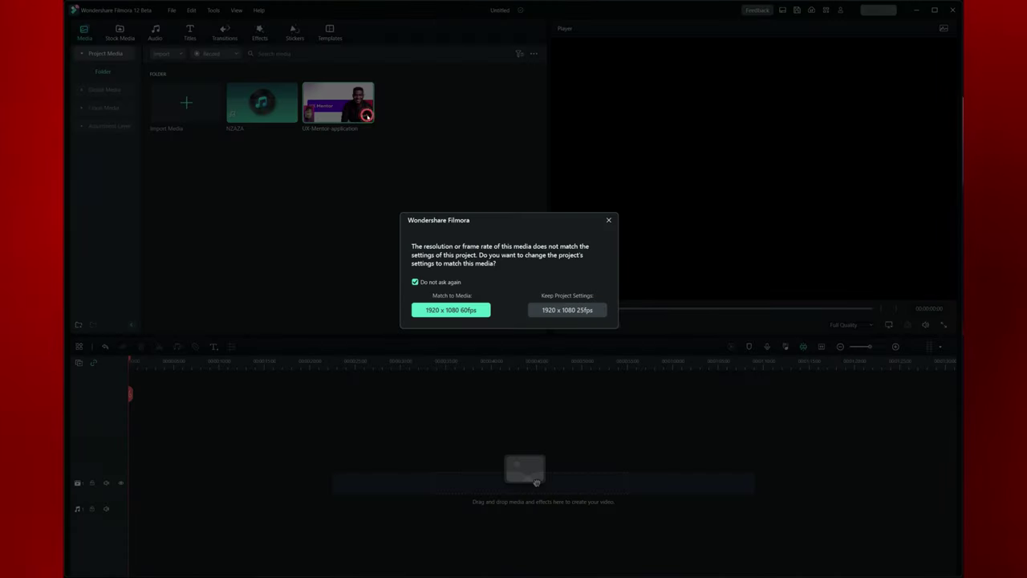
pyautogui.click(571, 310)
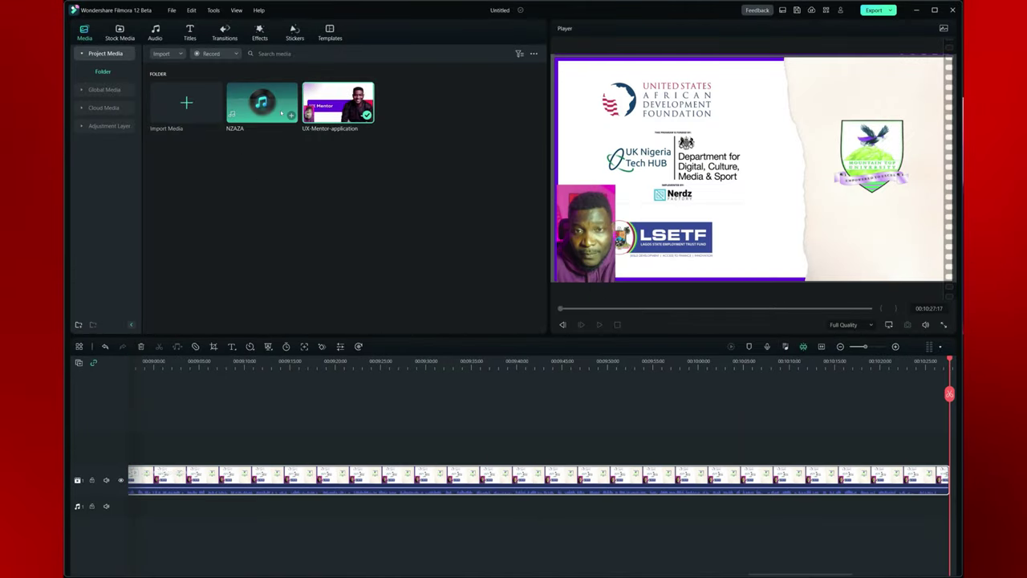
# - Add the NZAZA track to the audio track starting at 00:00 and return to the project start
pyautogui.moveTo(262, 102); pyautogui.dragTo(410, 517)
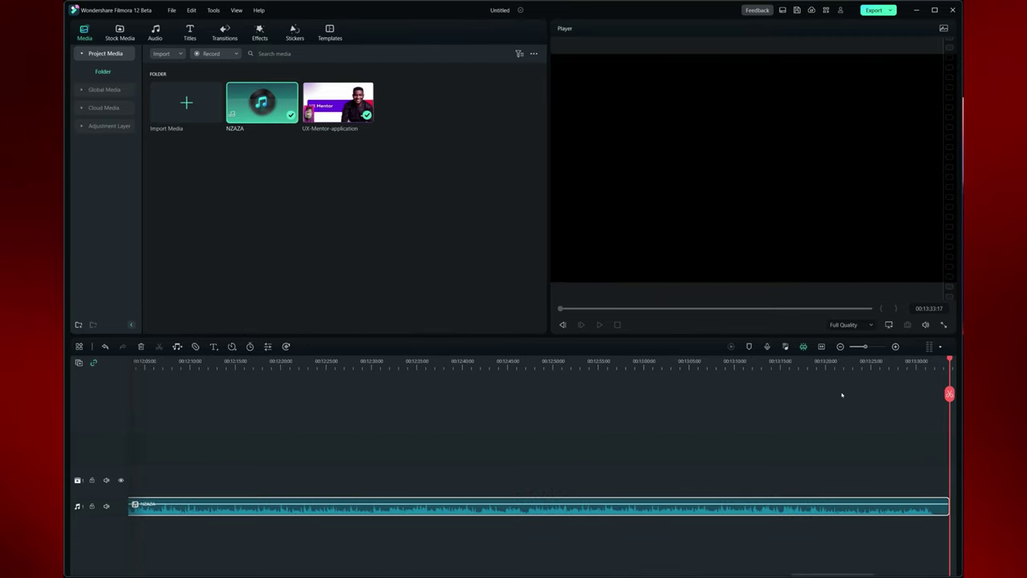
pyautogui.click(821, 346)
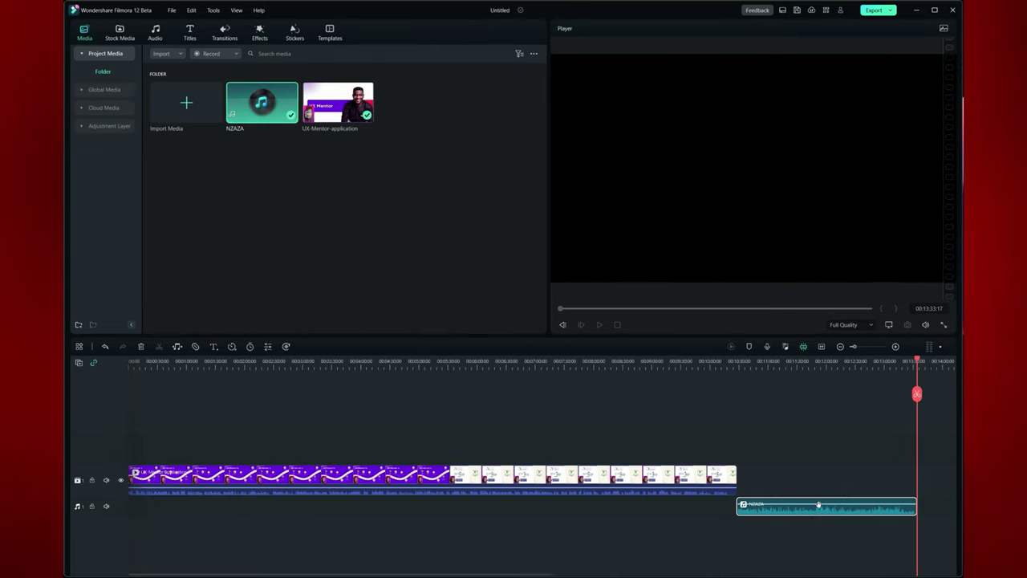
pyautogui.moveTo(819, 510); pyautogui.dragTo(144, 506)
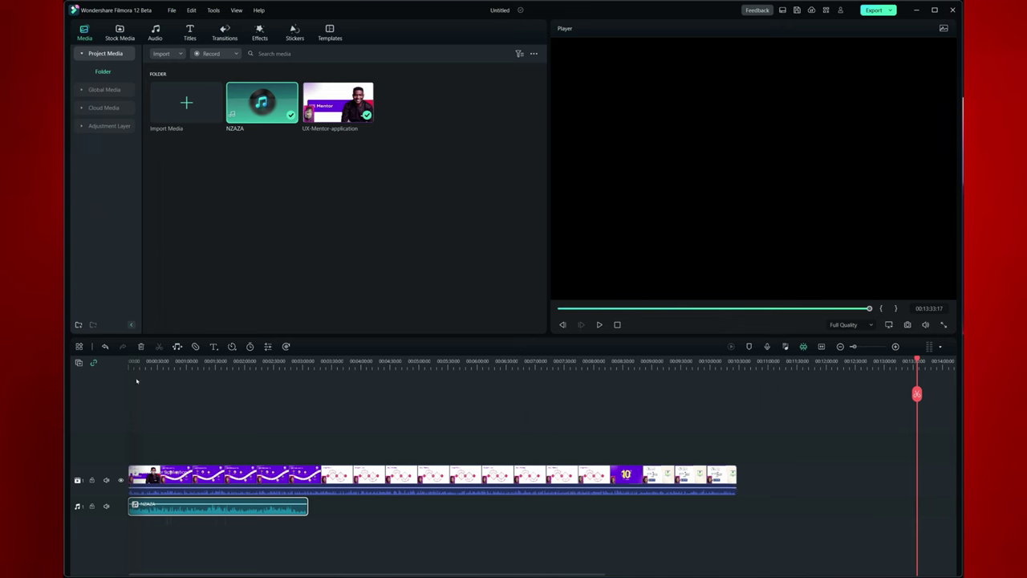
pyautogui.press('Home')
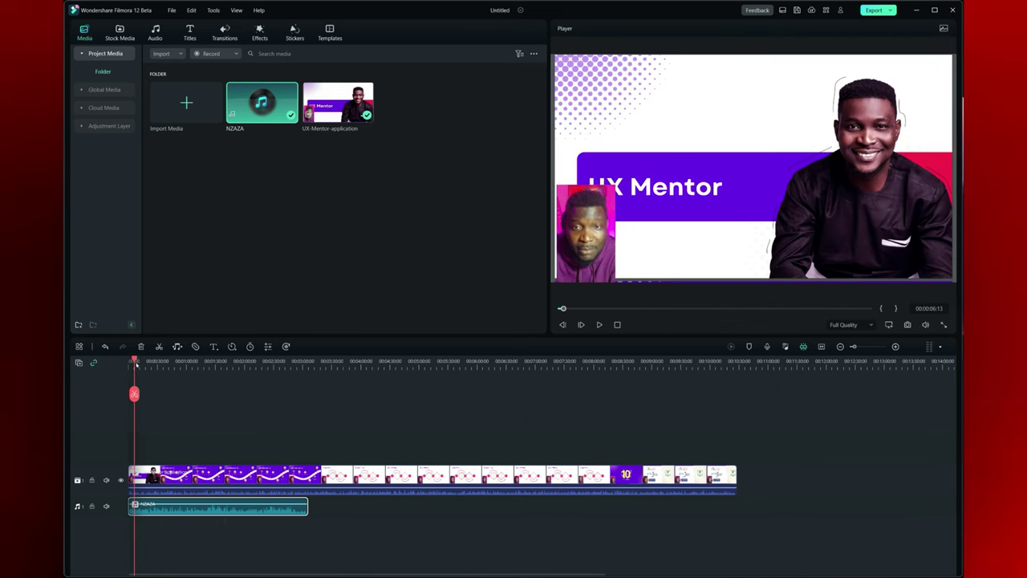
pyautogui.moveTo(135, 362); pyautogui.dragTo(130, 362)
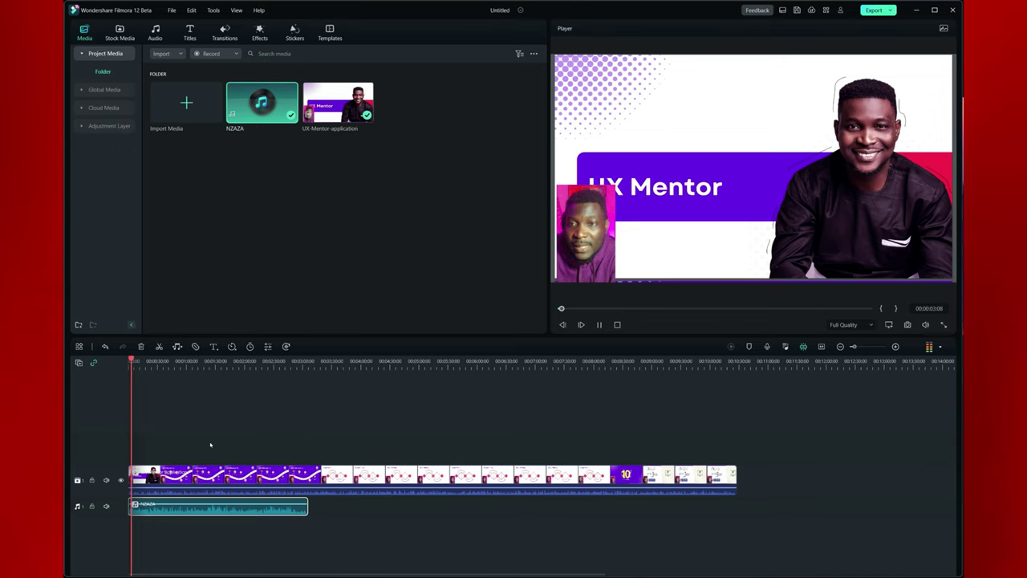
pyautogui.press('space')
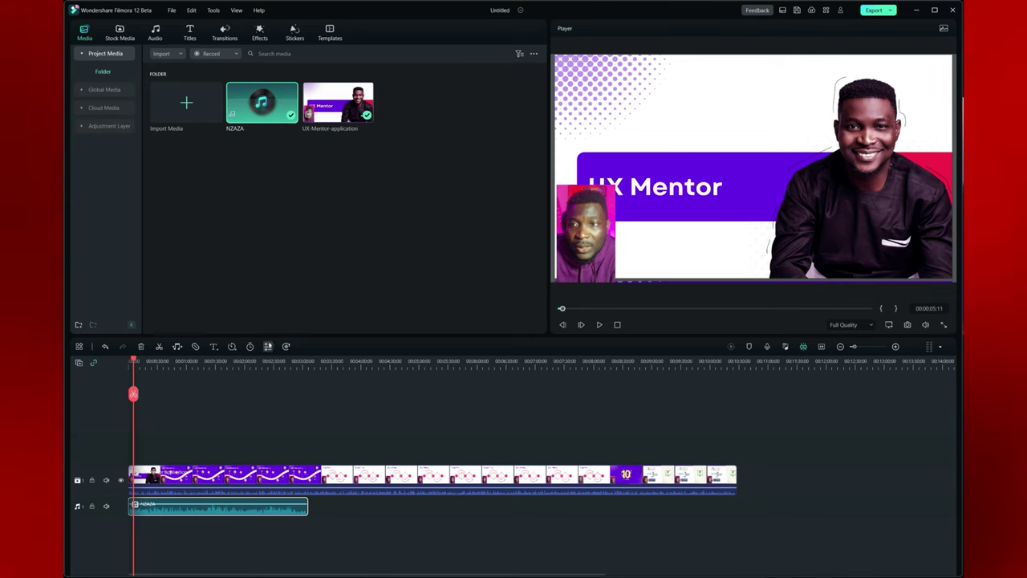
# - Set the NZAZA clip's volume to -10.5 dB, preview it from the start, and confirm
pyautogui.click(268, 346)
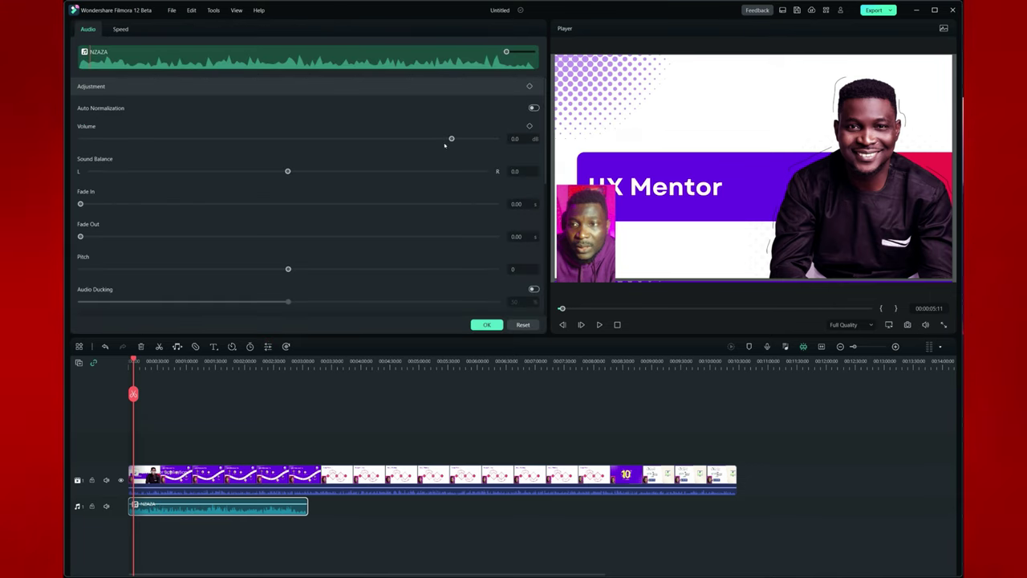
pyautogui.moveTo(451, 138); pyautogui.dragTo(413, 138)
pyautogui.click(383, 138)
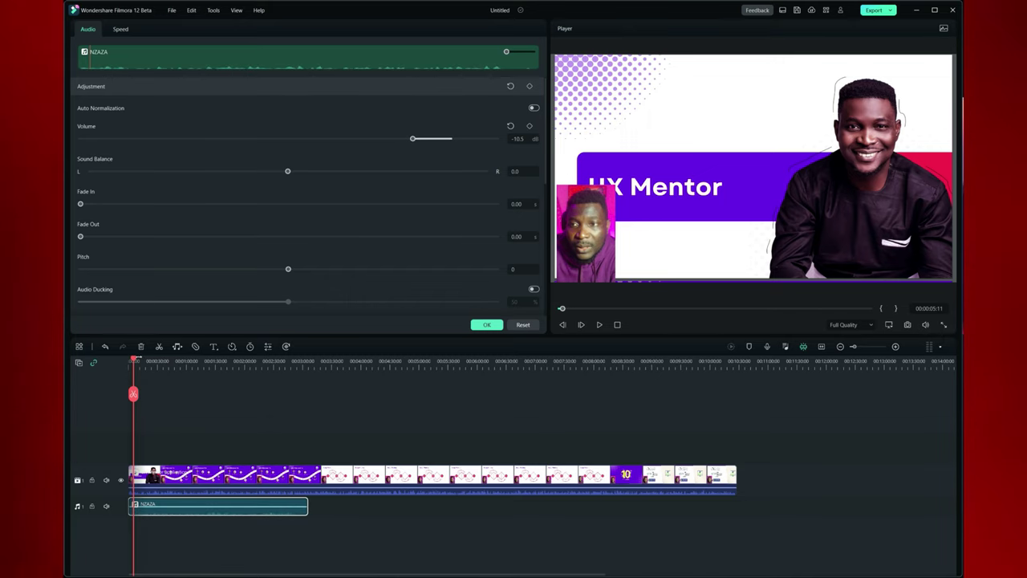
pyautogui.moveTo(133, 394); pyautogui.dragTo(129, 393)
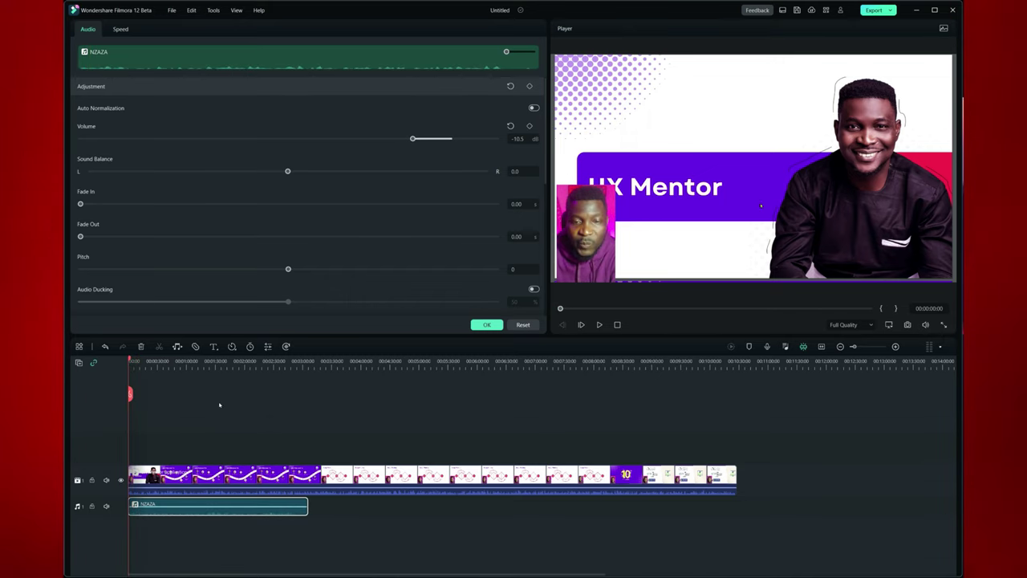
pyautogui.press('space')
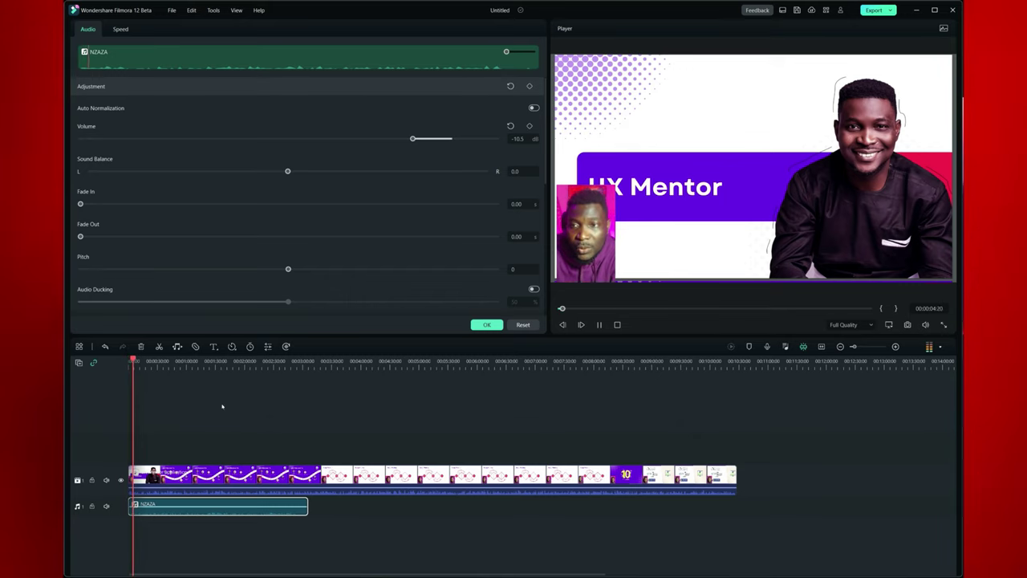
pyautogui.click(162, 363)
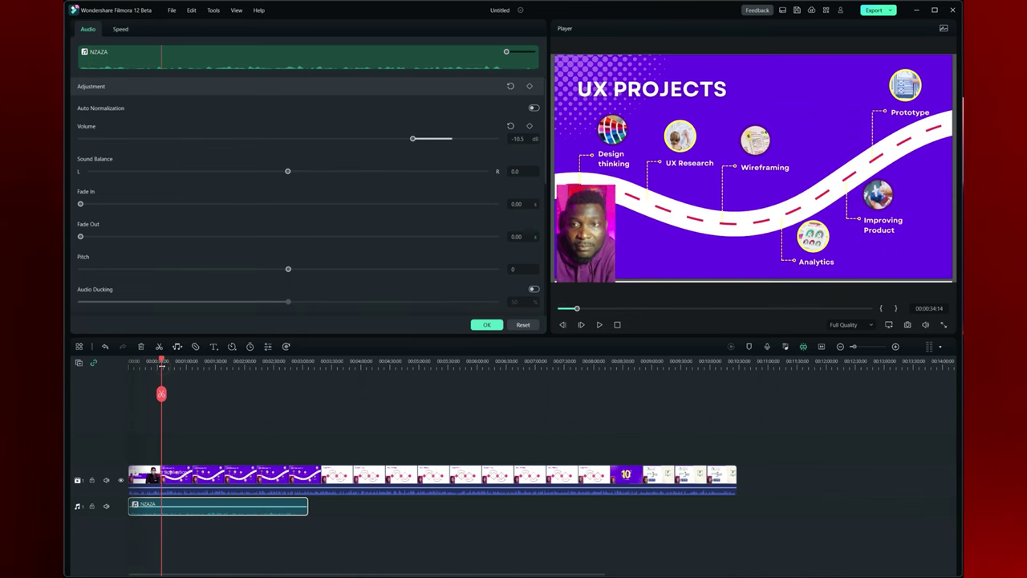
pyautogui.moveTo(161, 362); pyautogui.dragTo(156, 362)
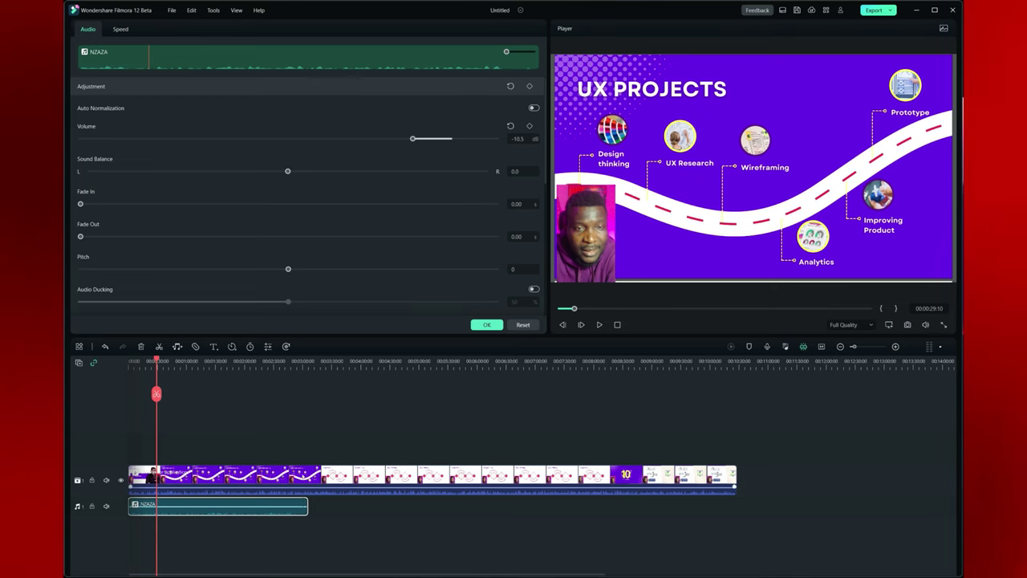
pyautogui.click(486, 325)
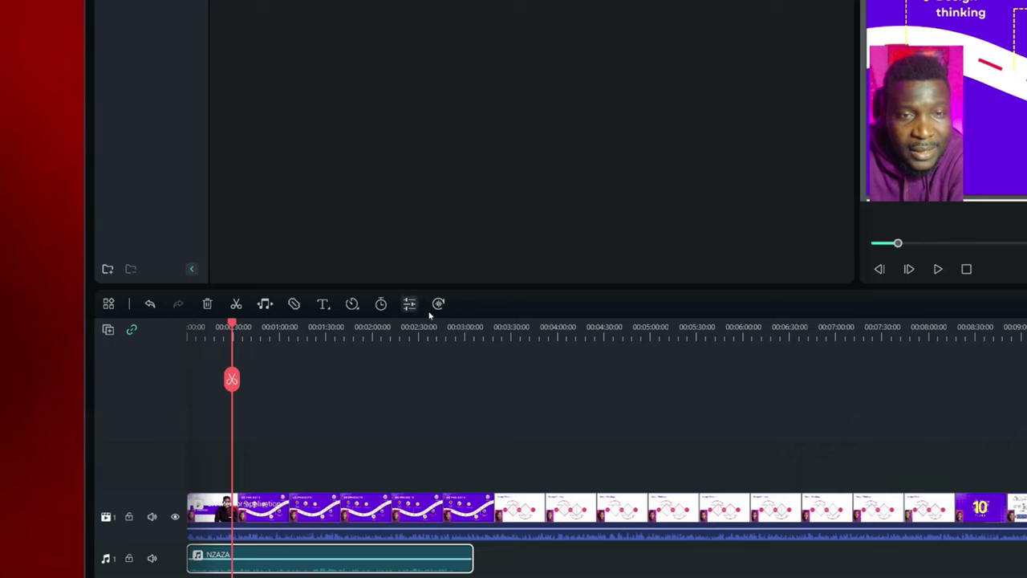
# - Enable Audio Stretch, trial-stretch the NZAZA clip to 00:10:27:17, then undo that stretch
pyautogui.click(265, 306)
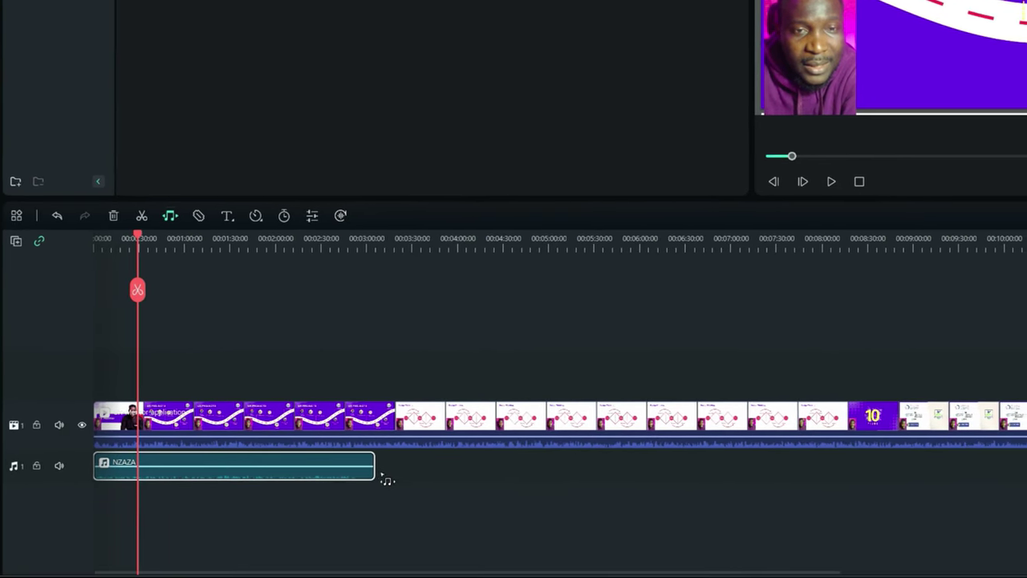
pyautogui.moveTo(352, 467); pyautogui.dragTo(816, 476)
pyautogui.moveTo(732, 476); pyautogui.dragTo(876, 477)
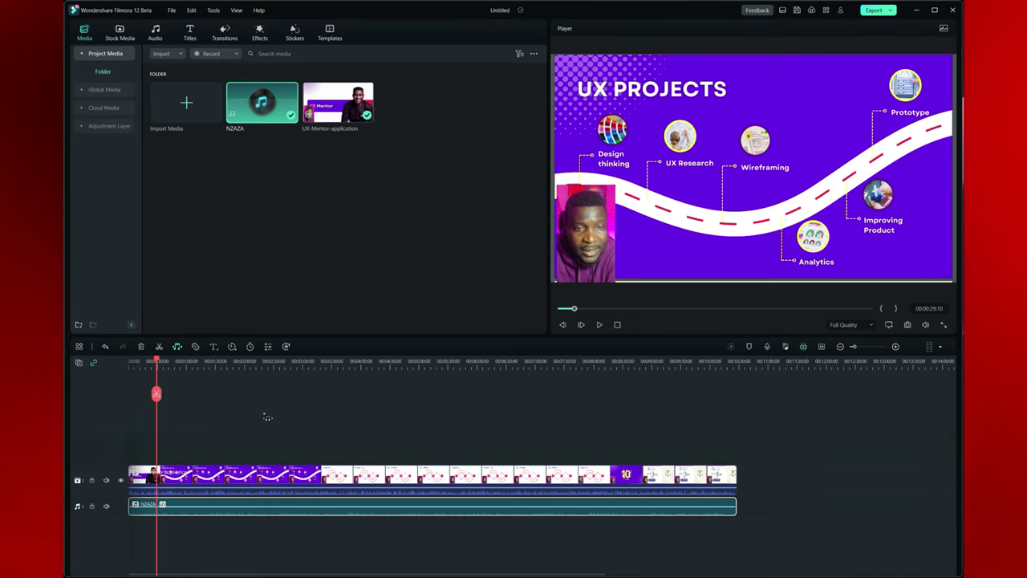
pyautogui.hotkey('ctrl', 'z')
# - Preview the project from about 02:45, pausing at 03:06:16
pyautogui.click(288, 362)
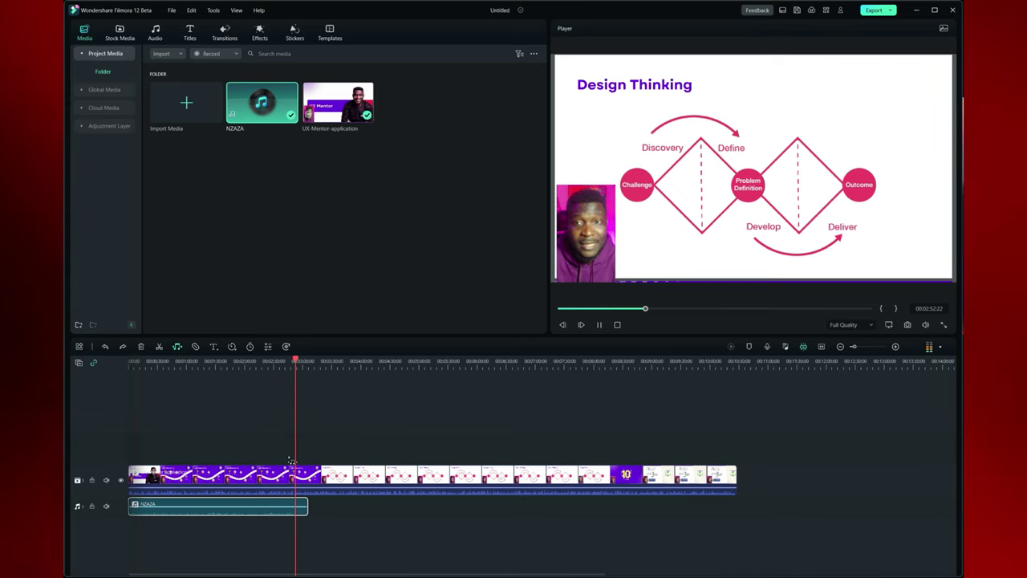
pyautogui.scroll(2, 291, 461)
pyautogui.scroll(3, 291, 460)
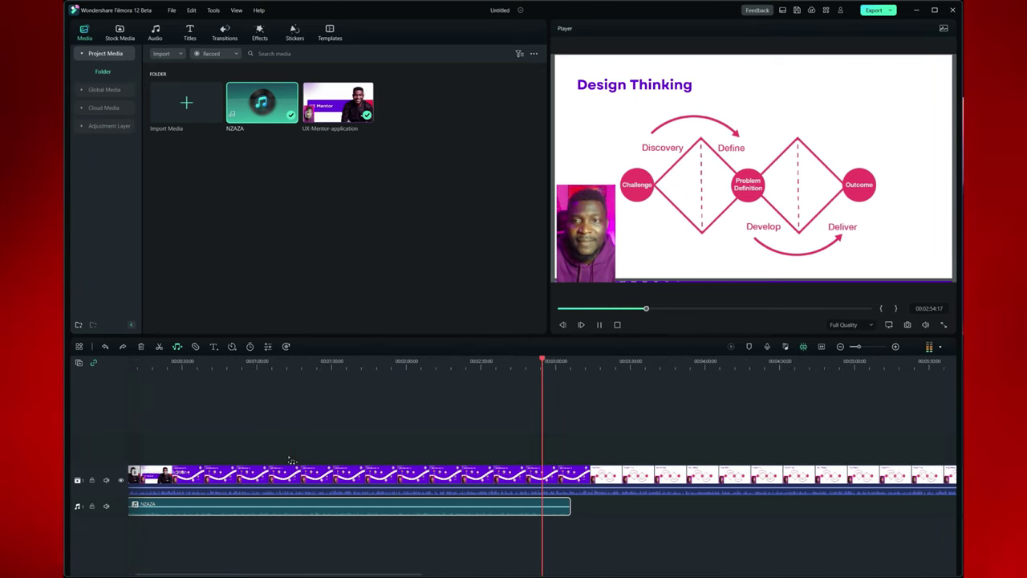
pyautogui.scroll(3, 586, 525)
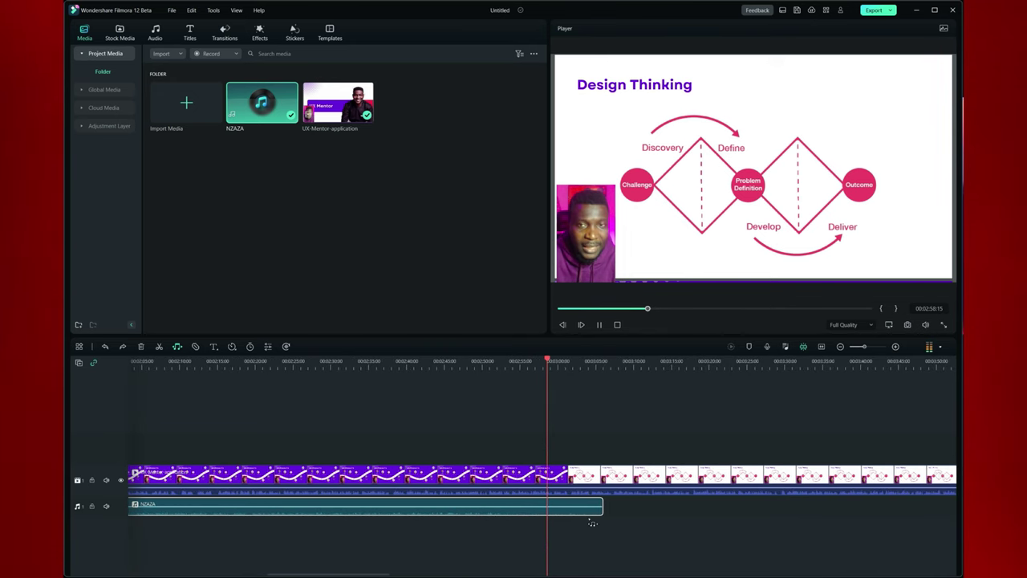
pyautogui.scroll(2, 587, 518)
pyautogui.moveTo(586, 506)
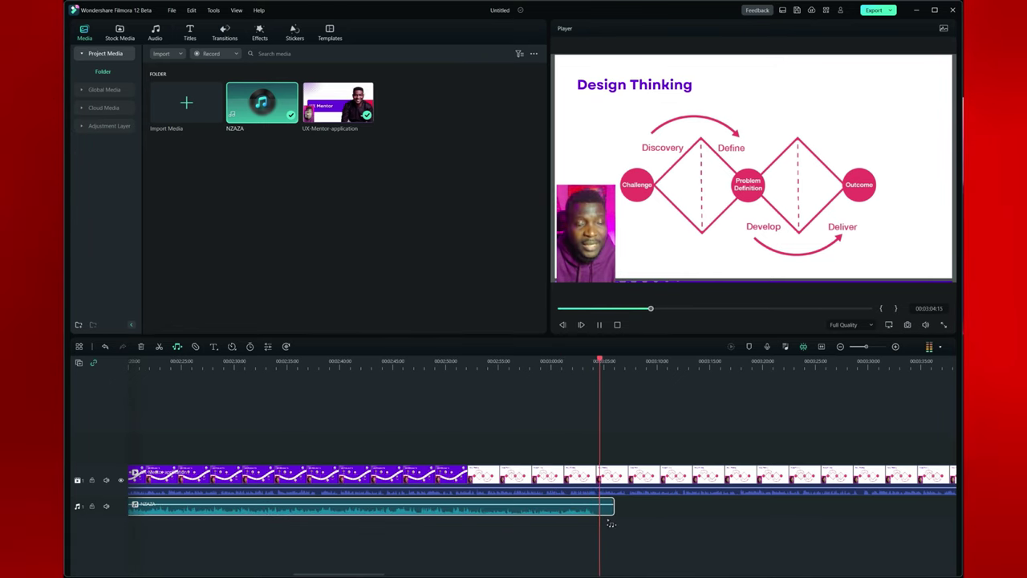
pyautogui.press('space')
# - Stretch the NZAZA clip's end out to the video's end, then return to 02:59:02
pyautogui.moveTo(621, 393)
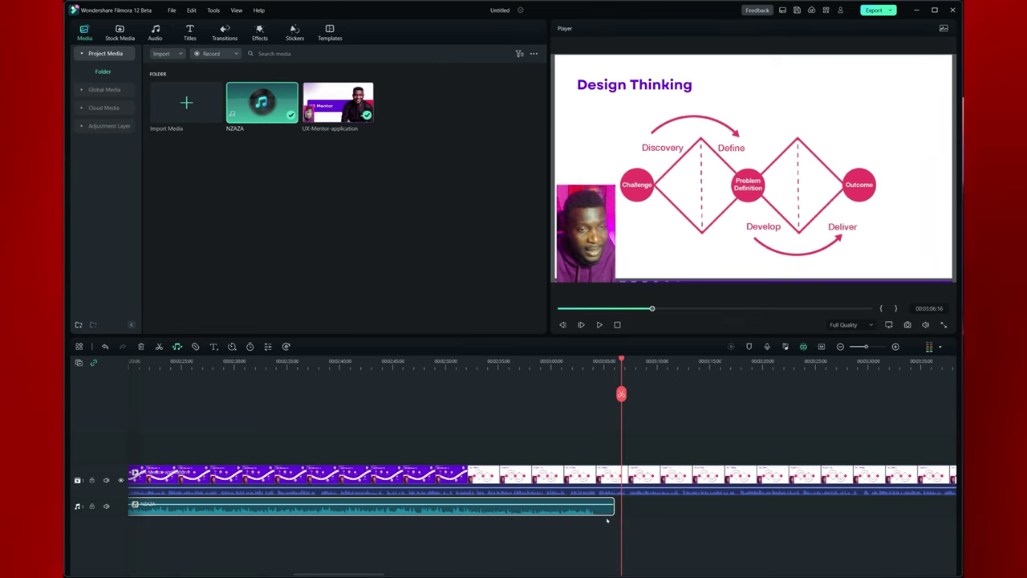
pyautogui.scroll(-2, 623, 444)
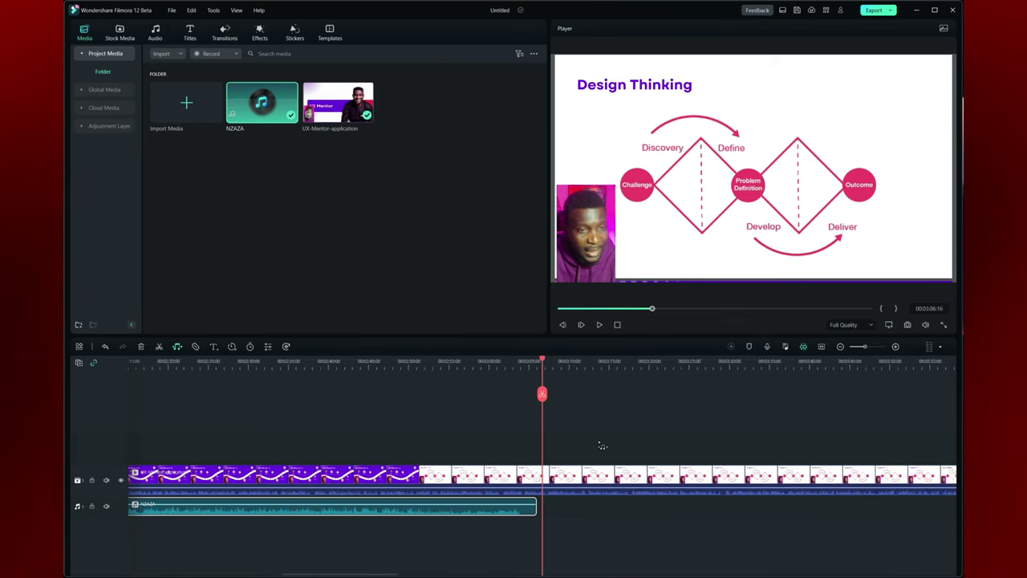
pyautogui.scroll(-3, 590, 445)
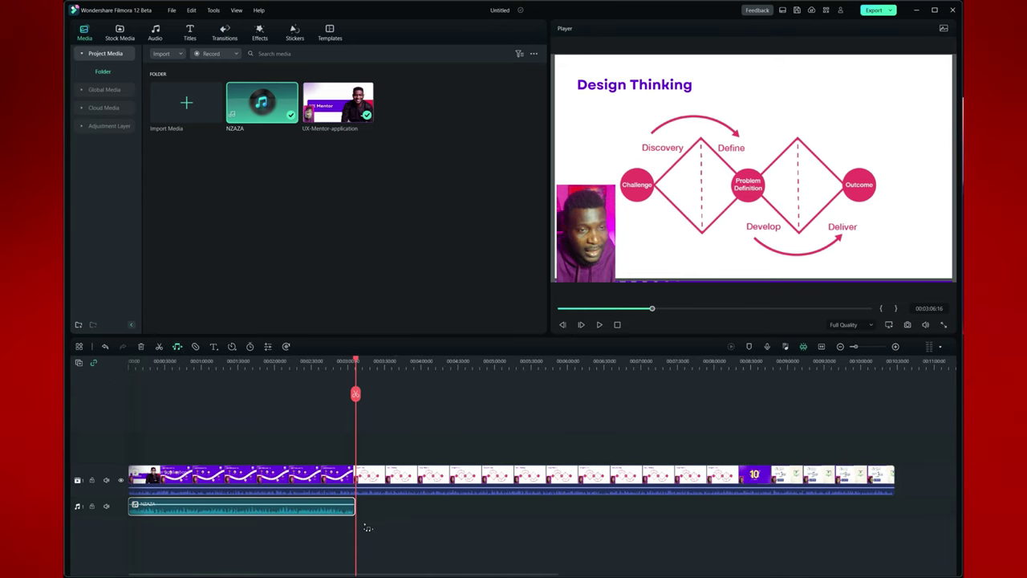
pyautogui.moveTo(355, 506); pyautogui.dragTo(360, 508)
pyautogui.moveTo(723, 512); pyautogui.dragTo(892, 517)
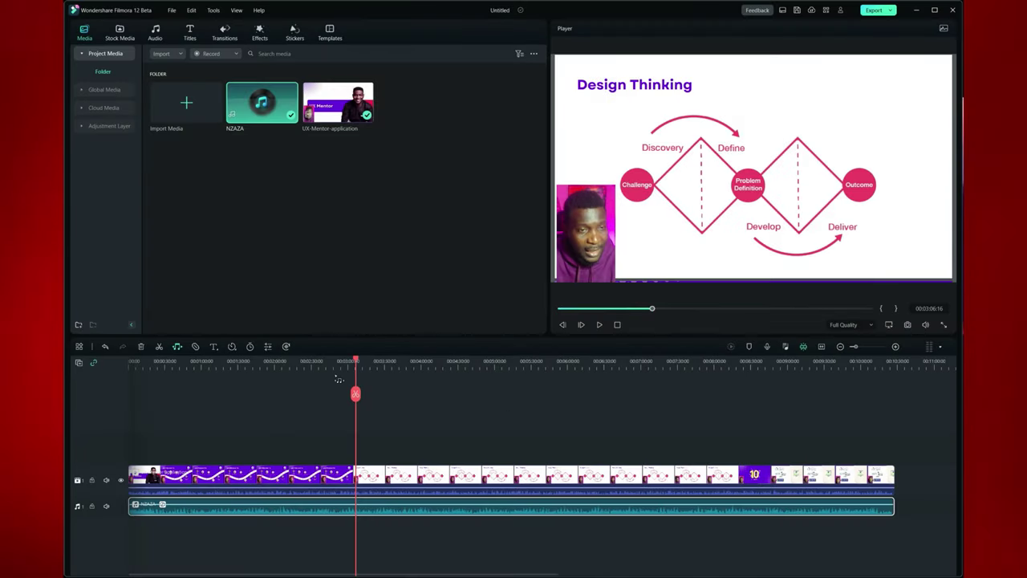
pyautogui.moveTo(356, 360); pyautogui.dragTo(347, 361)
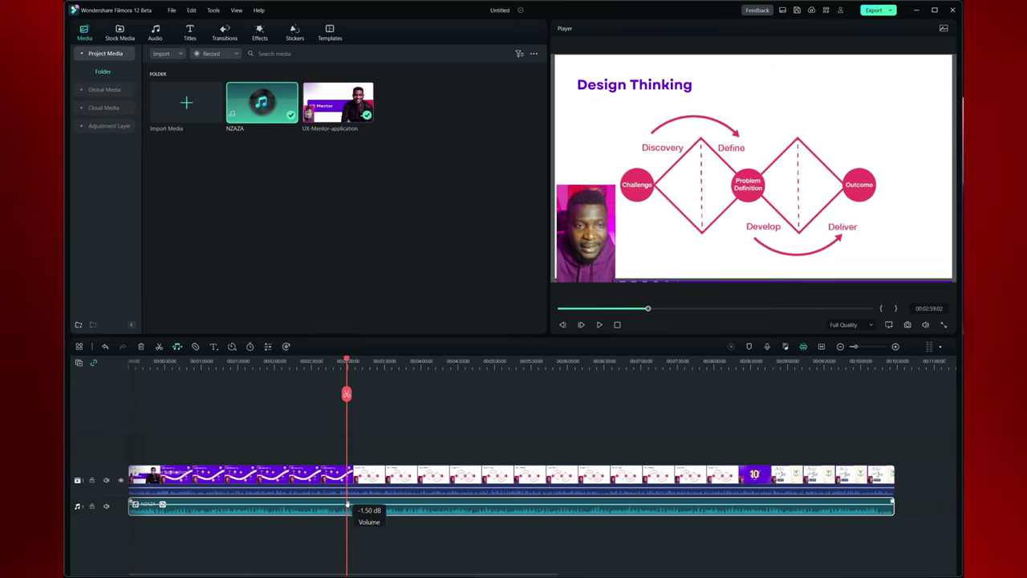
pyautogui.scroll(4, 355, 509)
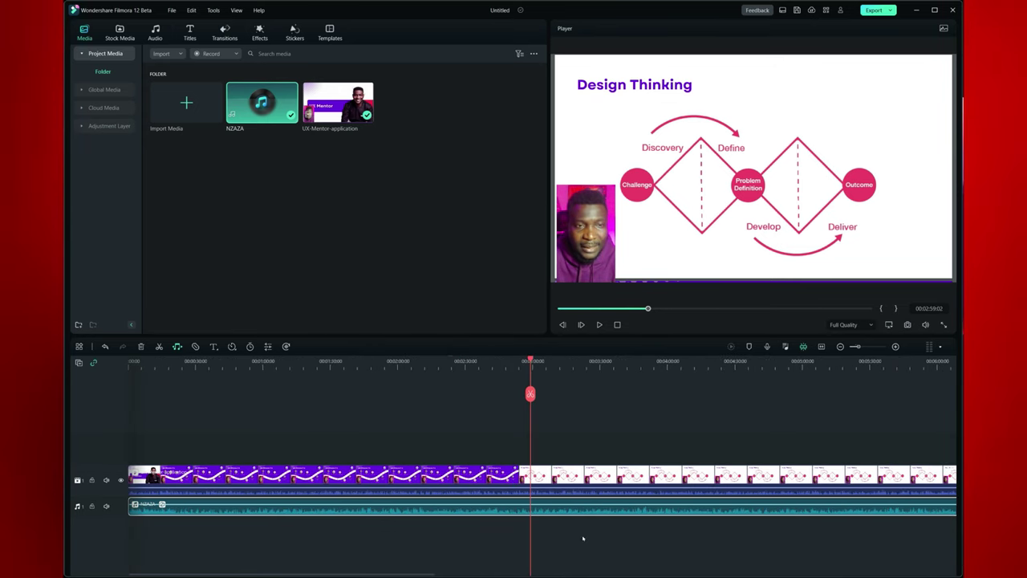
pyautogui.press('space')
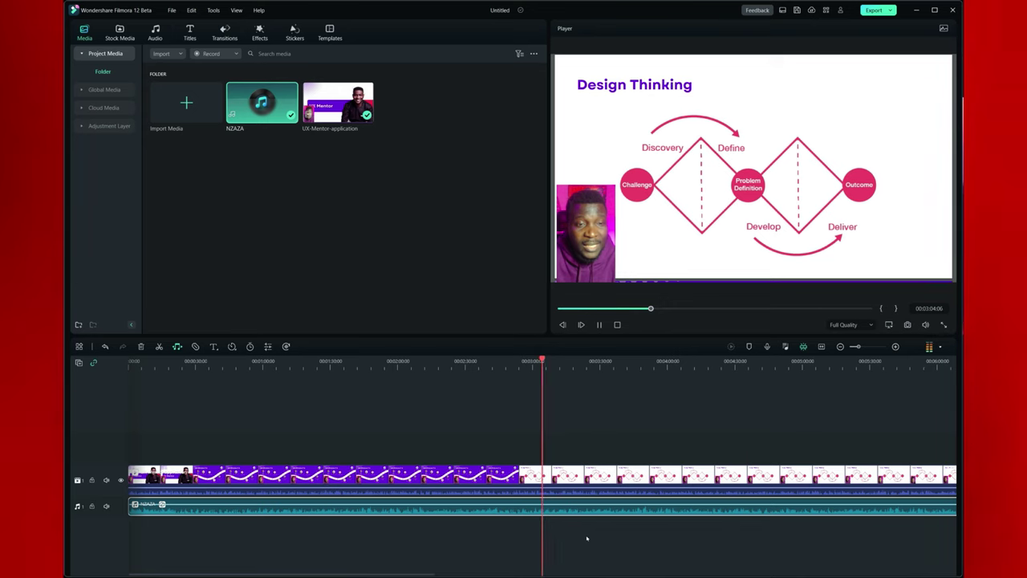
pyautogui.scroll(-3, 564, 530)
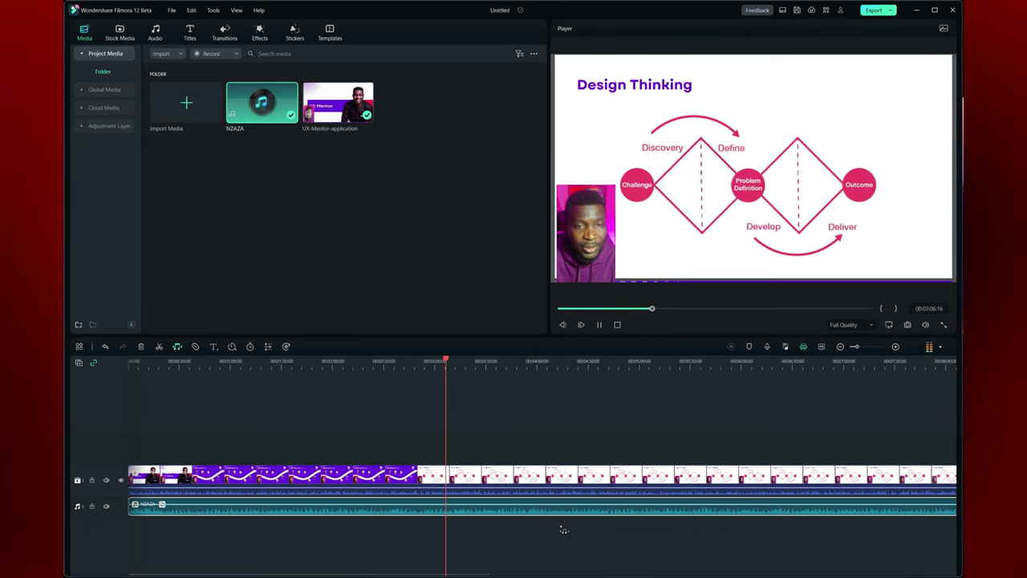
pyautogui.scroll(-1, 564, 530)
pyautogui.scroll(-1, 564, 529)
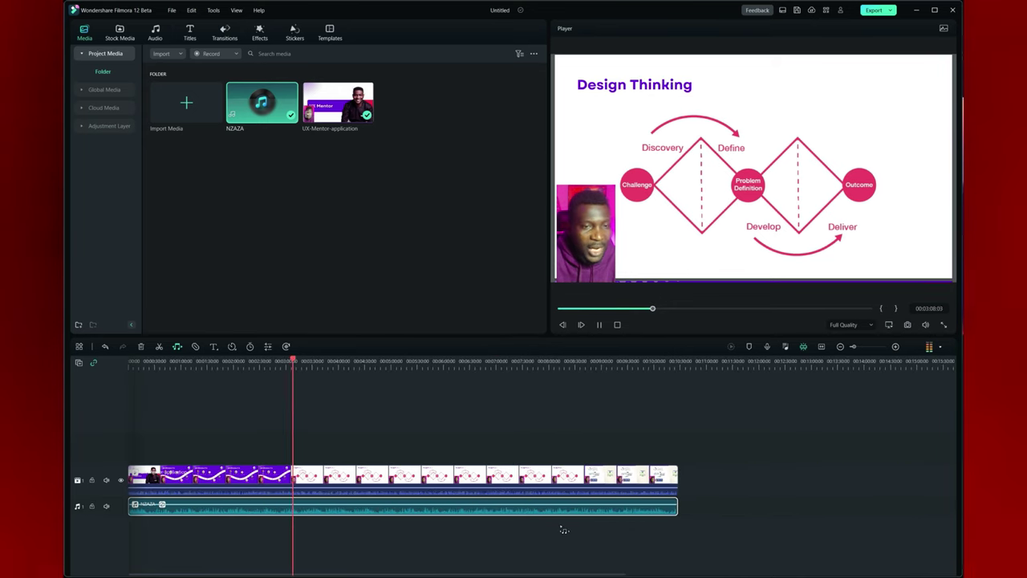
pyautogui.press('space')
# - Play the ending from 00:10:14:06 to confirm music and video end together around 10:27
pyautogui.click(666, 361)
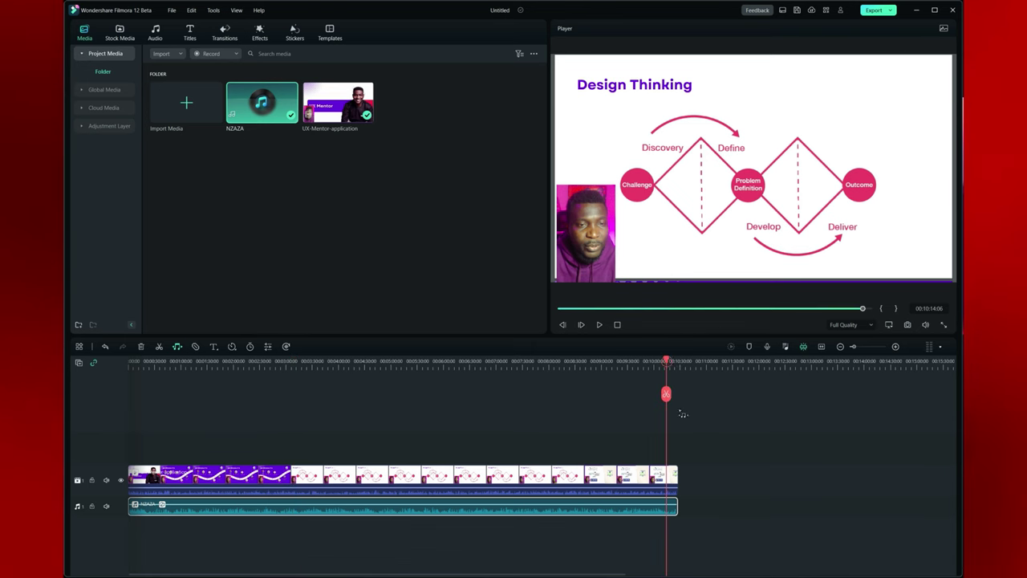
pyautogui.hscroll(3, 683, 514)
pyautogui.scroll(4, 592, 516)
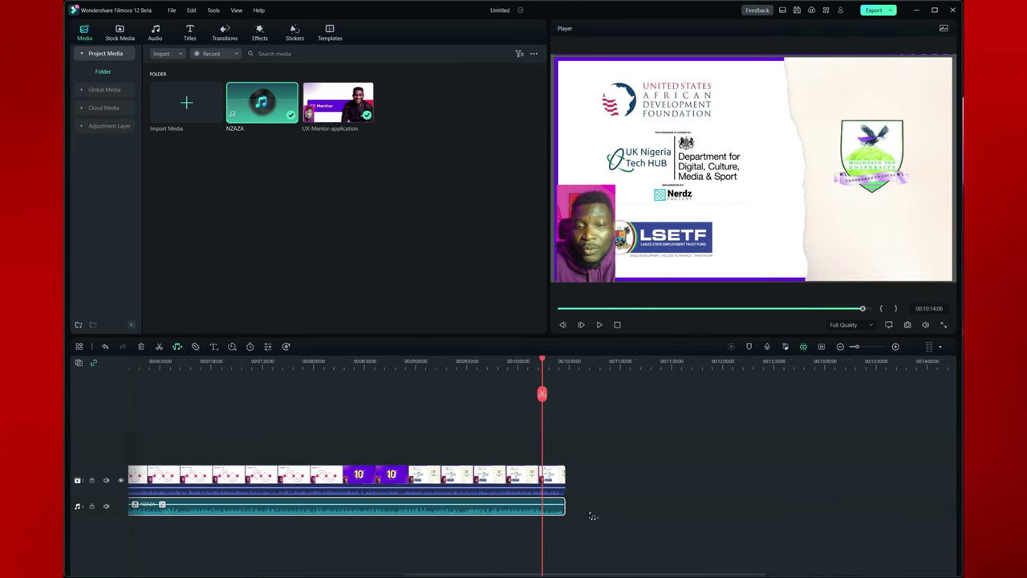
pyautogui.scroll(2, 592, 516)
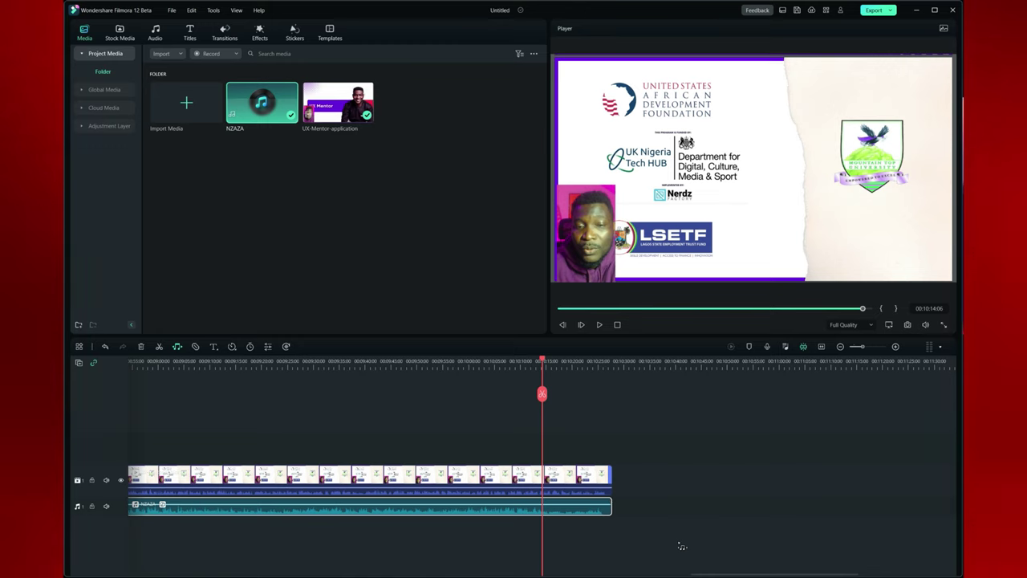
pyautogui.press('space')
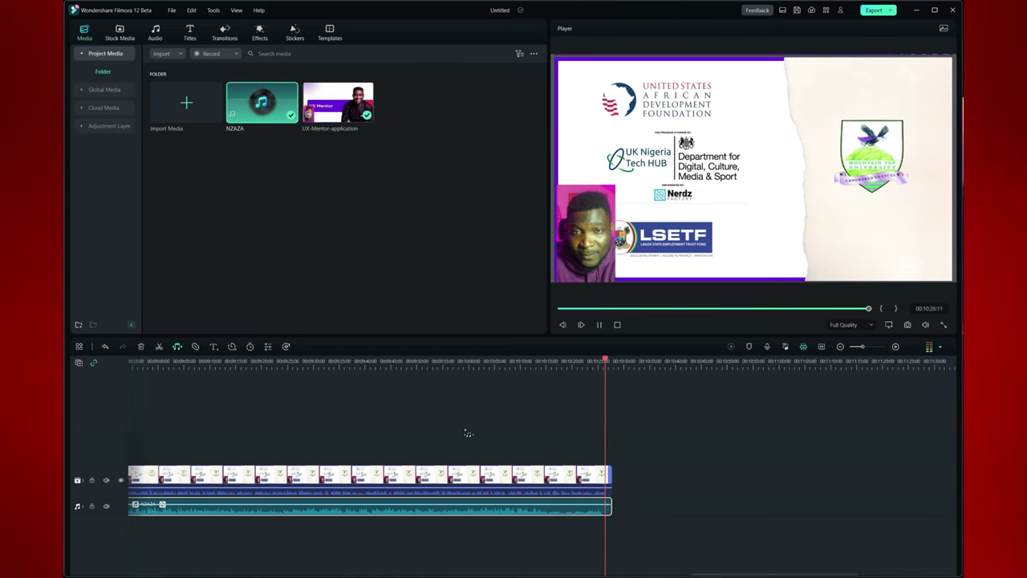
pyautogui.scroll(-2, 571, 479)
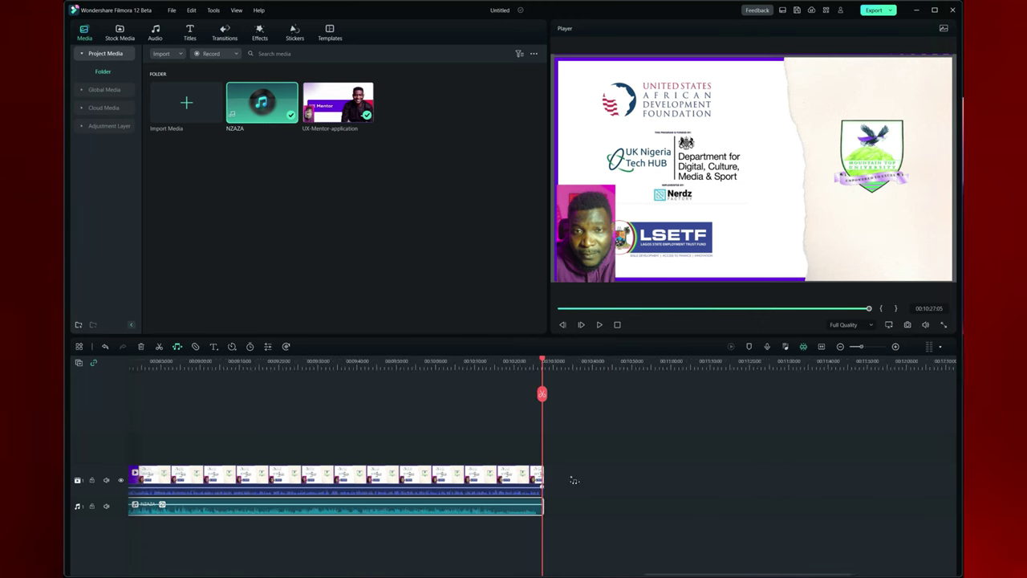
pyautogui.click(326, 364)
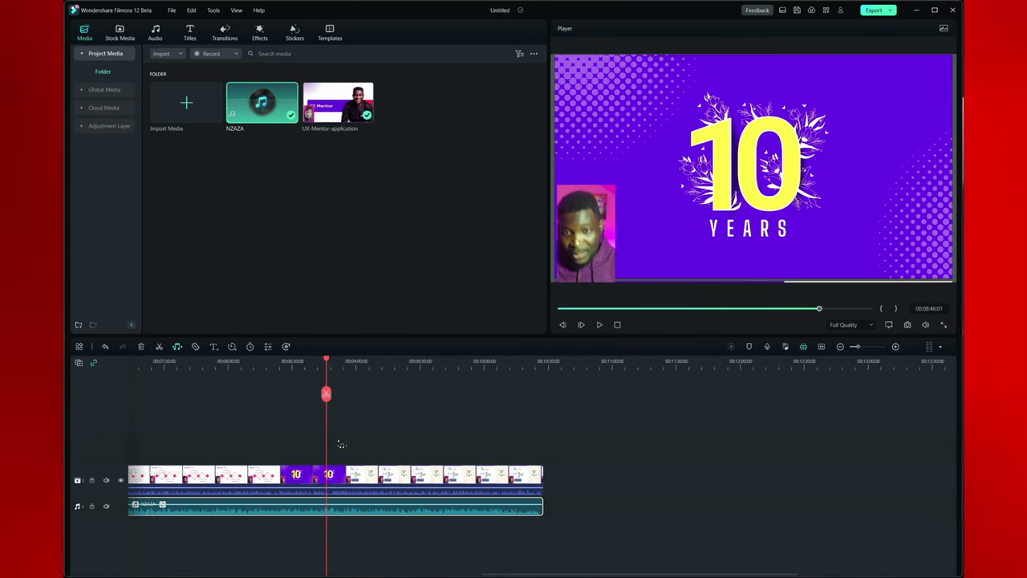
pyautogui.click(184, 363)
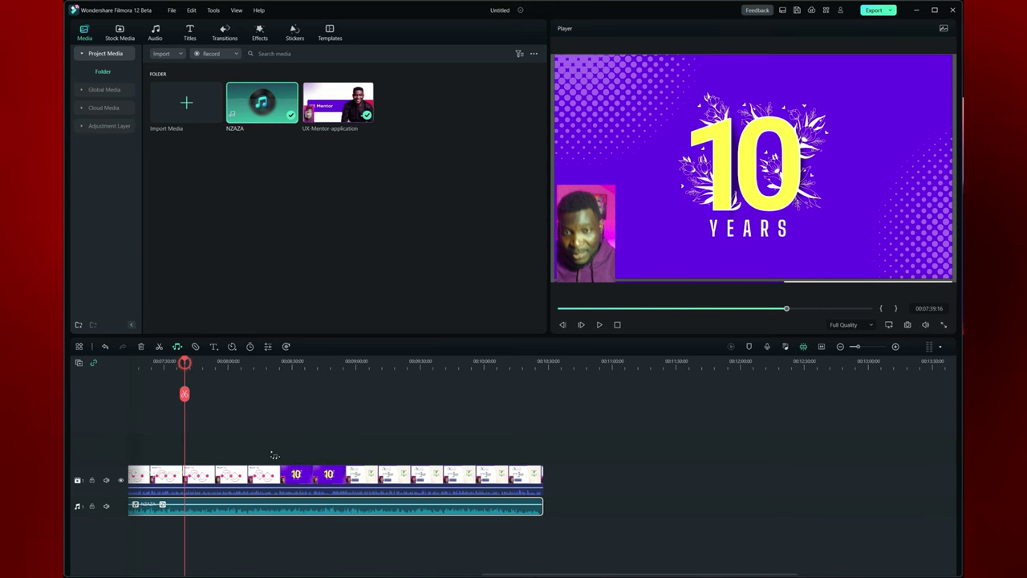
pyautogui.scroll(-4, 310, 481)
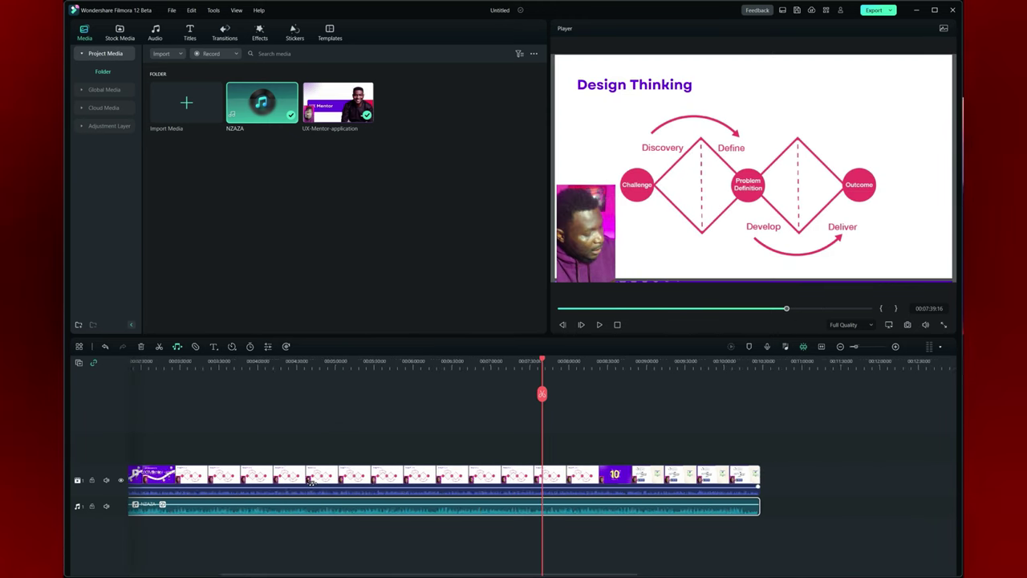
pyautogui.scroll(-2, 310, 482)
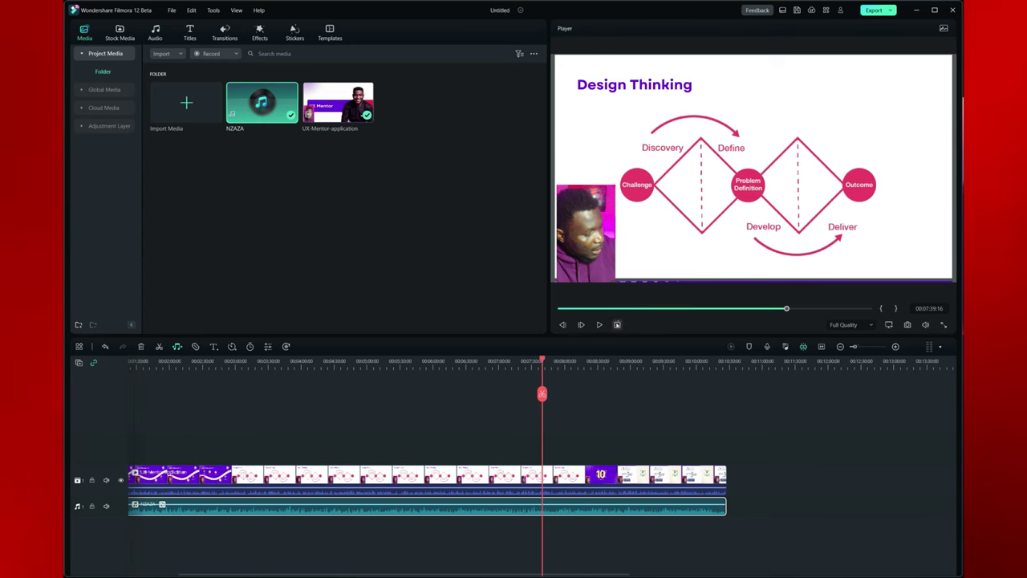
# - Stop playback at 00:00:00:00 and zoom the timeline in on the clips' opening seconds
pyautogui.click(617, 324)
pyautogui.scroll(1, 160, 481)
pyautogui.scroll(1, 160, 499)
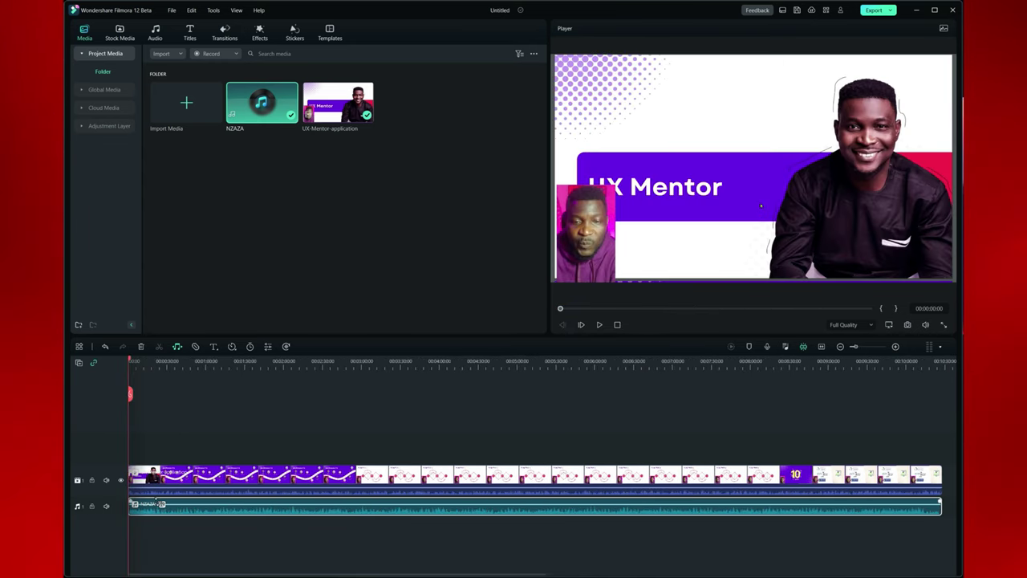
pyautogui.scroll(1, 161, 503)
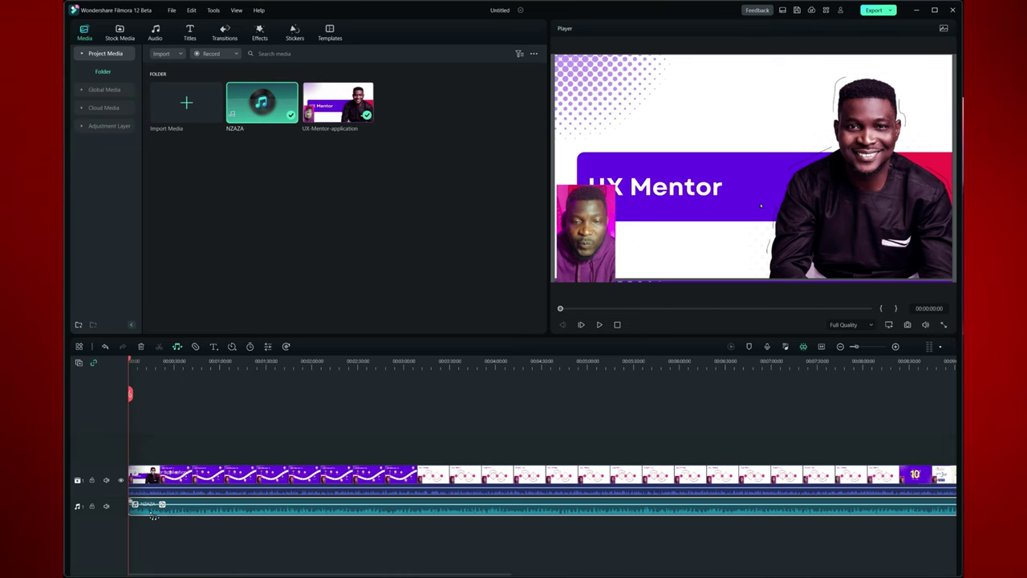
pyautogui.scroll(2, 162, 509)
pyautogui.scroll(2, 162, 512)
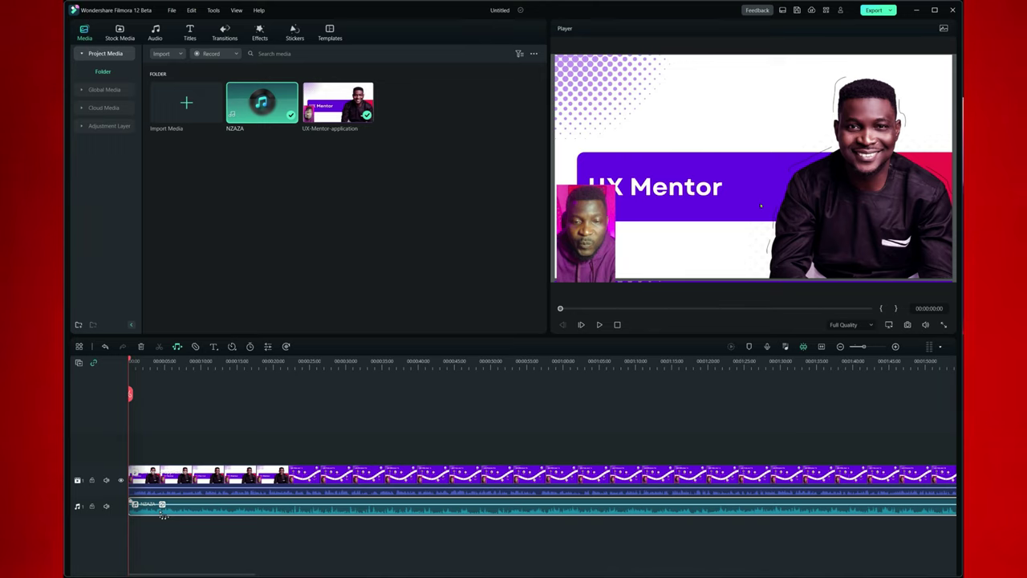
pyautogui.scroll(3, 168, 499)
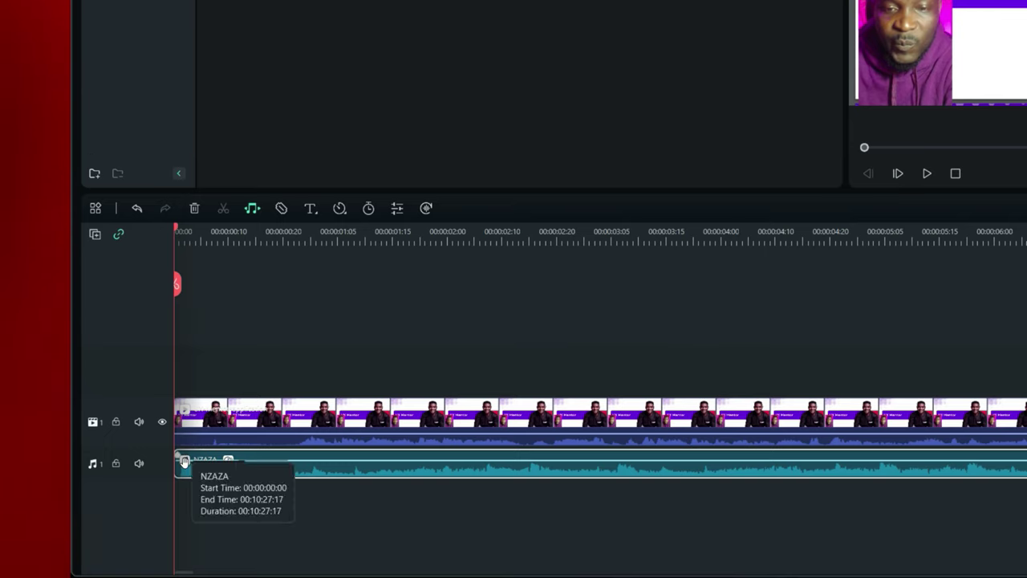
# - Zoom the timeline out to about the first 30 seconds and select the NZAZA music clip
pyautogui.click(253, 208)
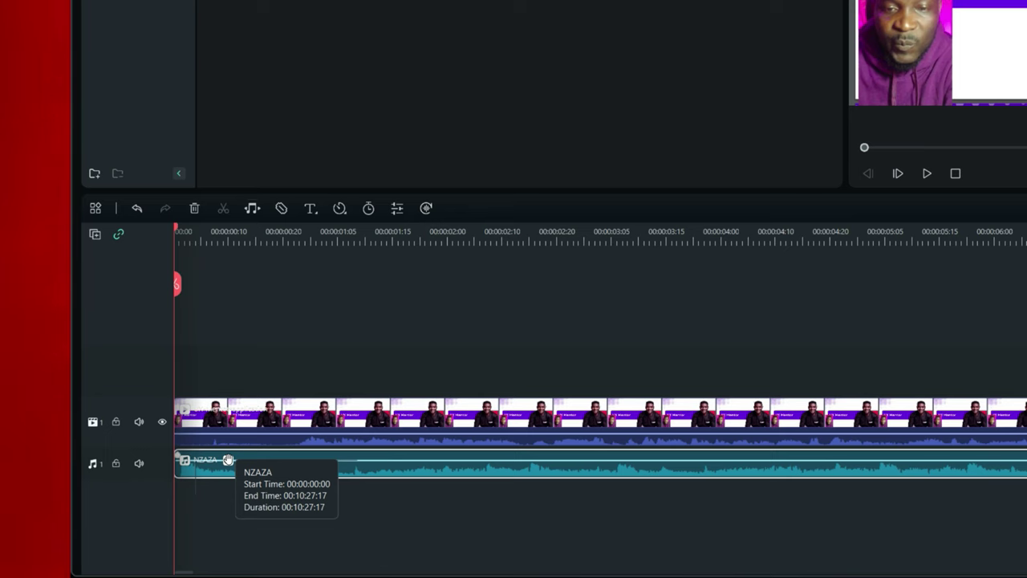
pyautogui.scroll(-4, 440, 474)
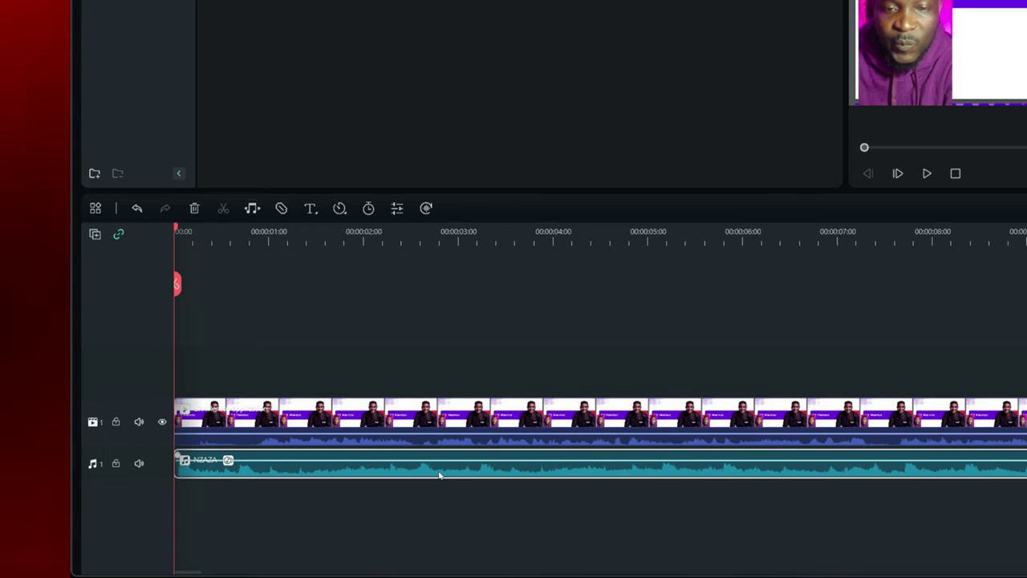
pyautogui.scroll(-2, 440, 474)
pyautogui.scroll(-2, 439, 474)
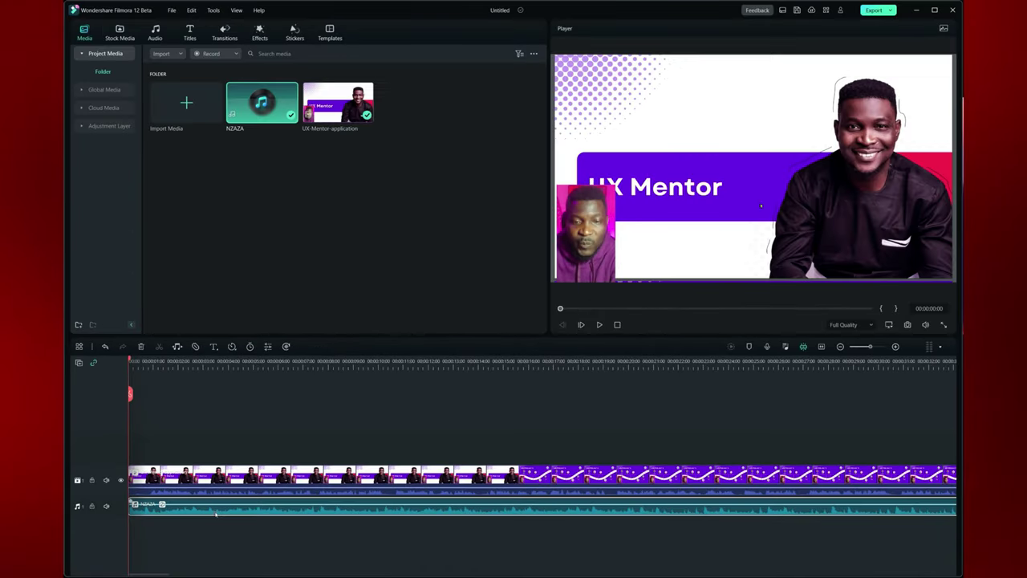
pyautogui.click(215, 512)
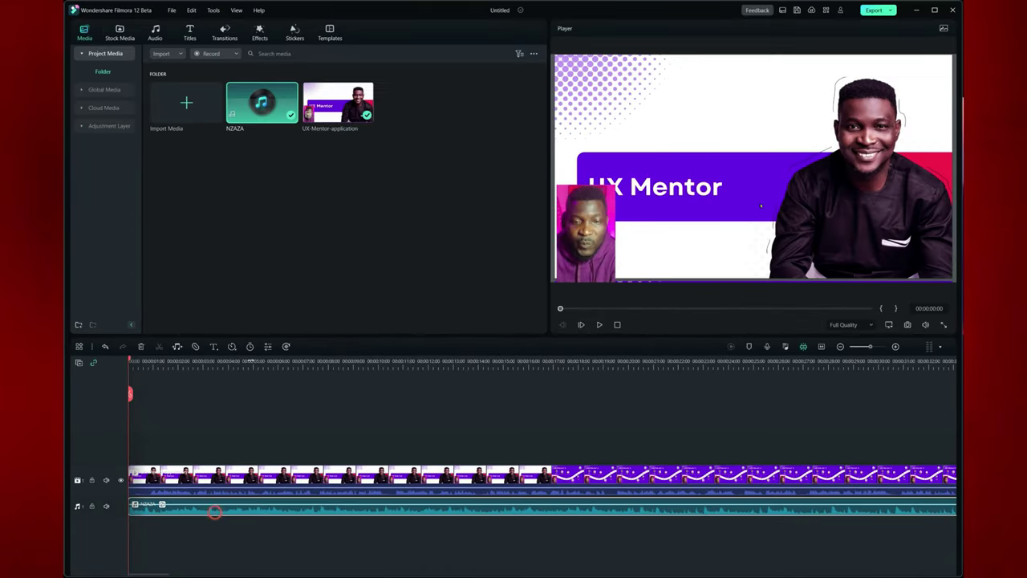
# - Add a volume keyframe at the NZAZA clip's start with volume set to 0.0 dB
pyautogui.click(268, 346)
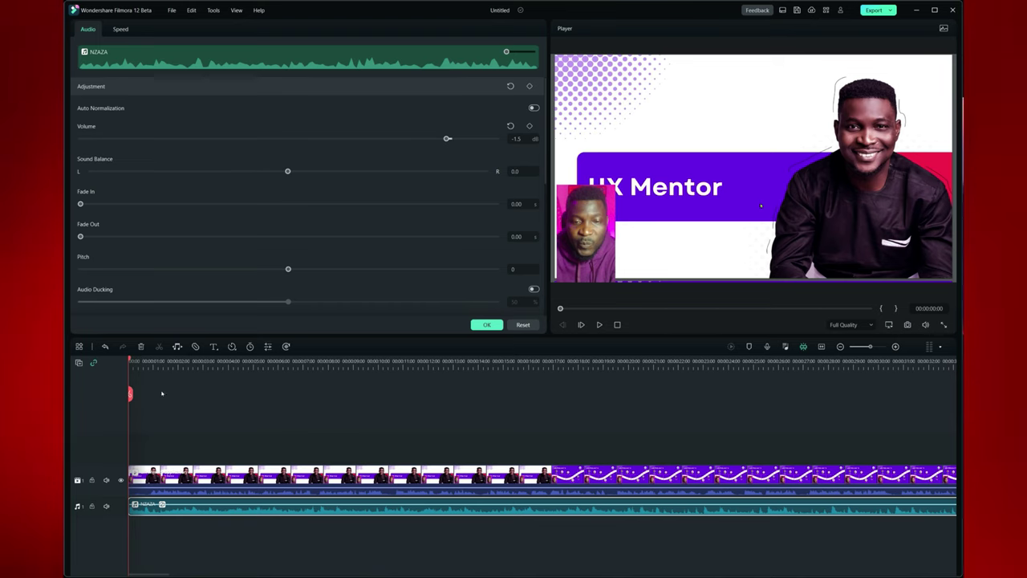
pyautogui.scroll(3, 151, 481)
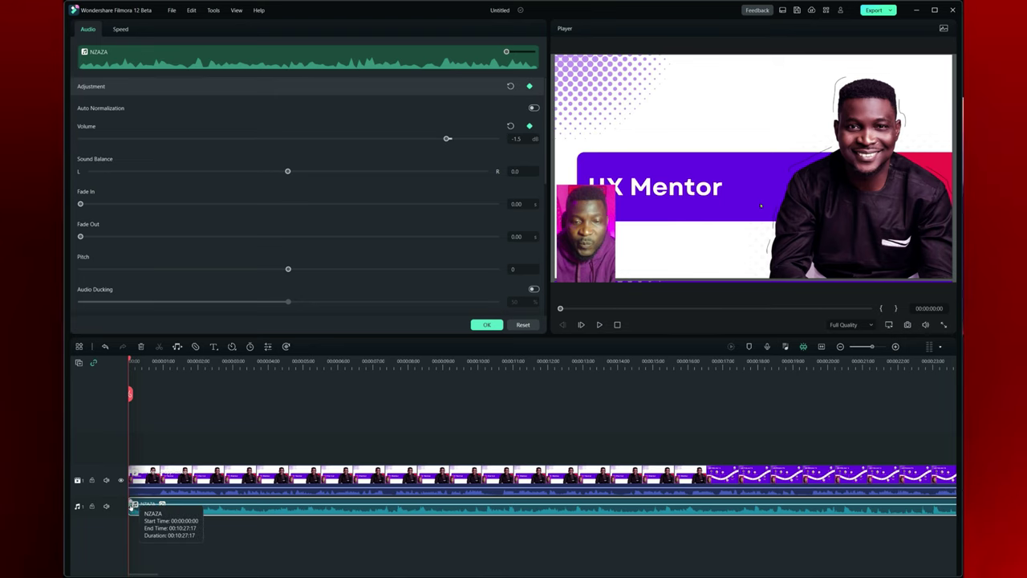
pyautogui.moveTo(132, 503); pyautogui.dragTo(132, 501)
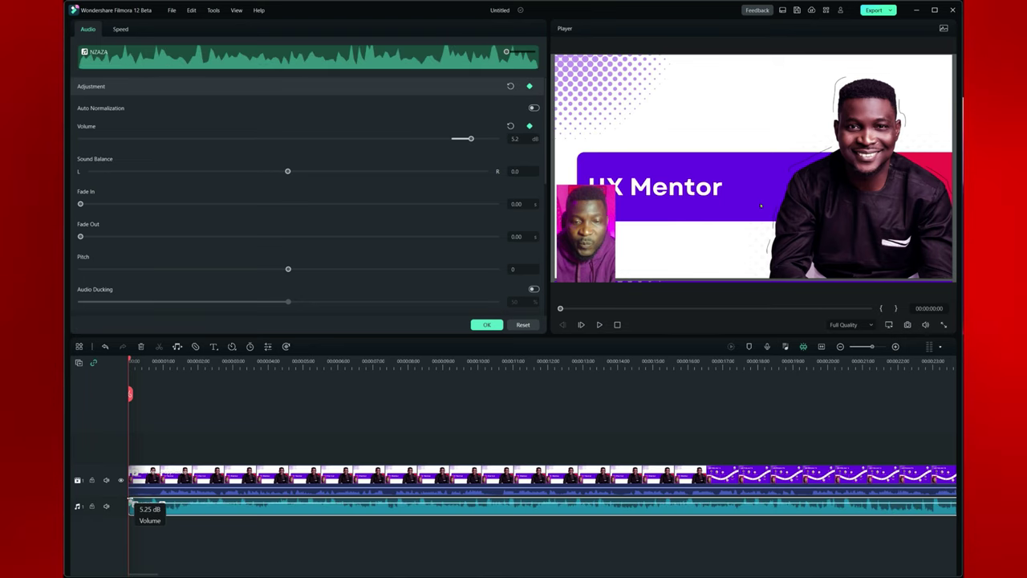
pyautogui.hotkey('ctrl', 'z')
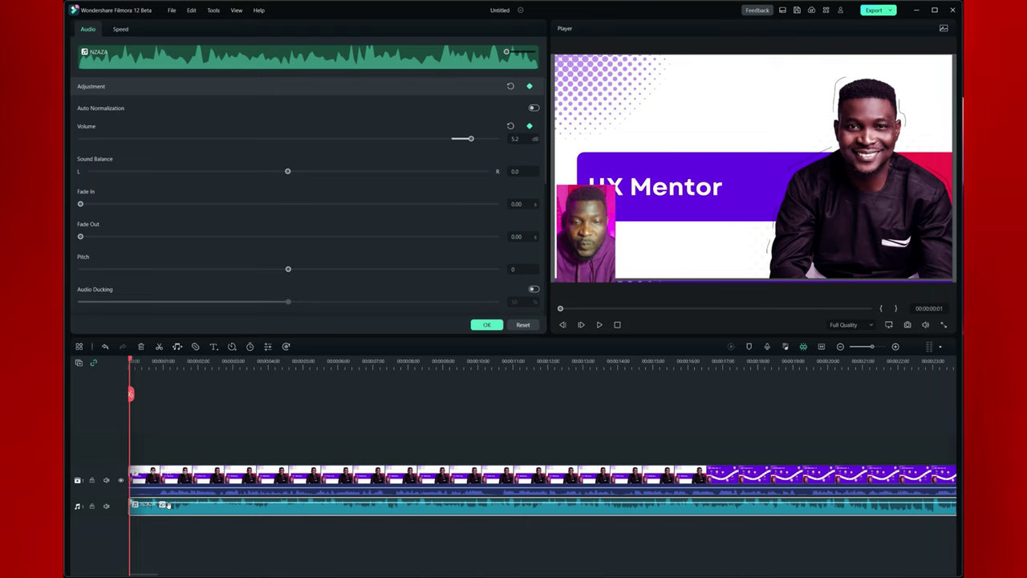
pyautogui.write('0')
pyautogui.press('Return')
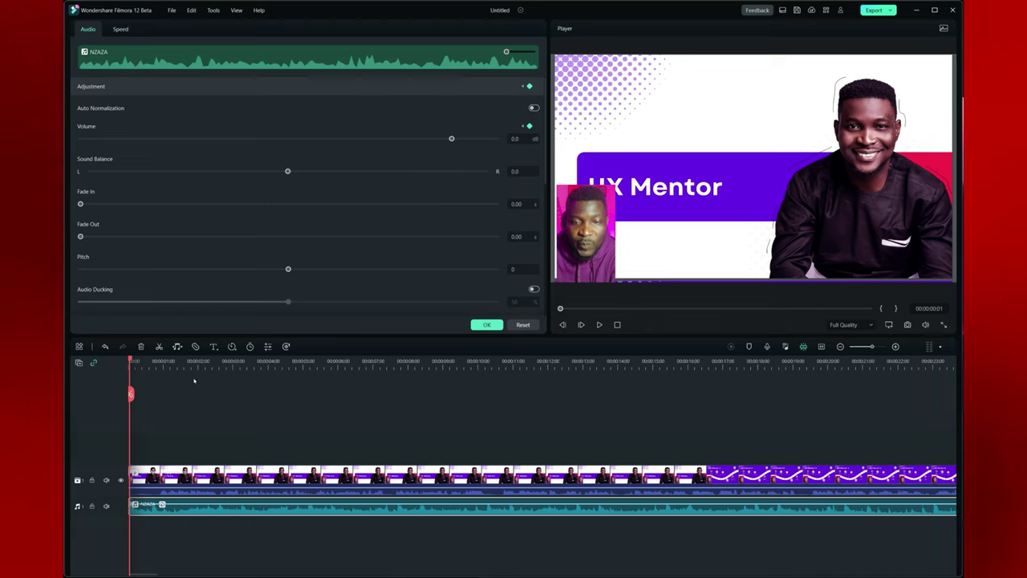
# - Keyframe the NZAZA volume to about -14.9 dB at 00:00:01:00, then return to the start
pyautogui.moveTo(130, 360); pyautogui.dragTo(164, 361)
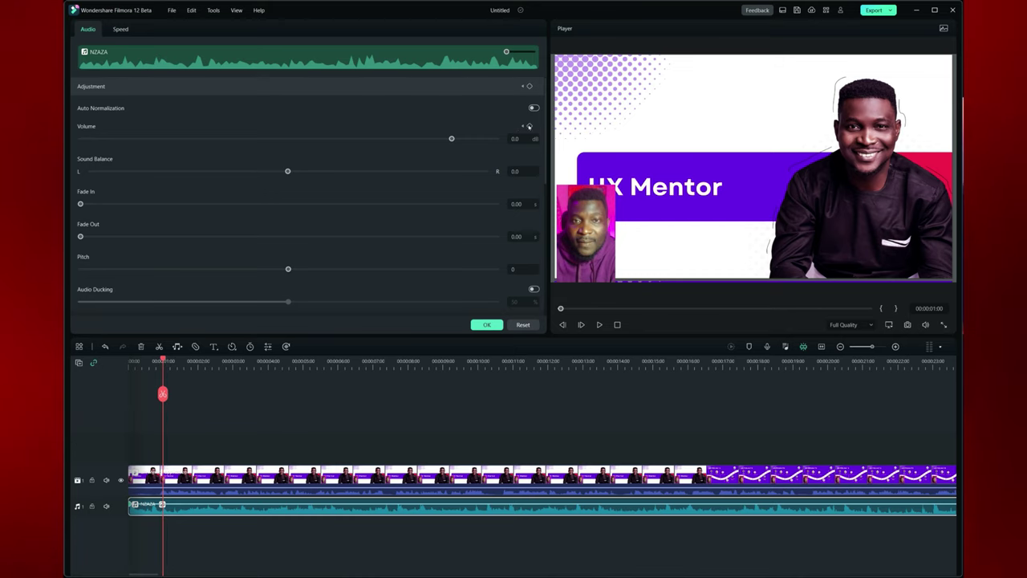
pyautogui.click(516, 139)
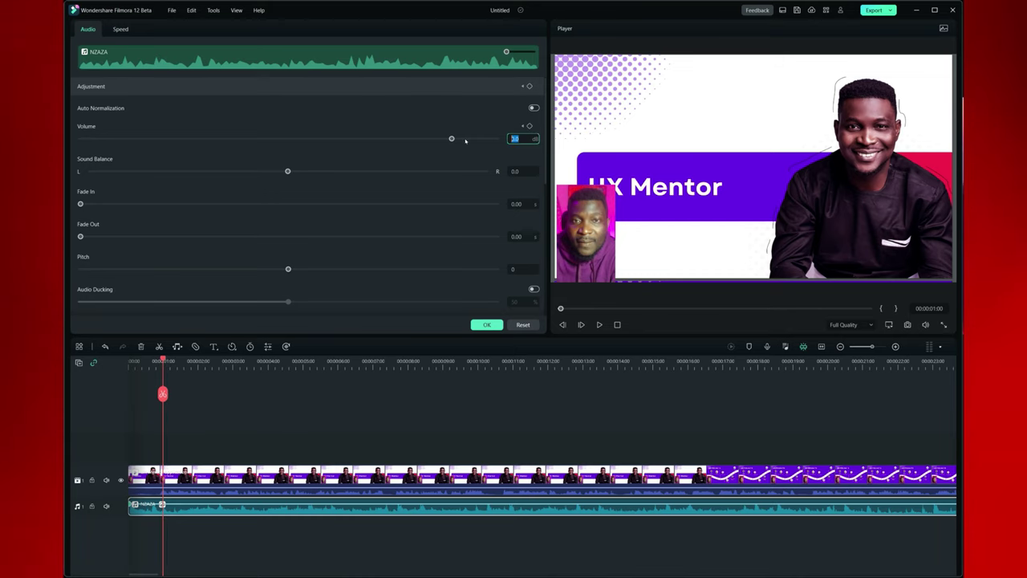
pyautogui.moveTo(451, 138); pyautogui.dragTo(396, 138)
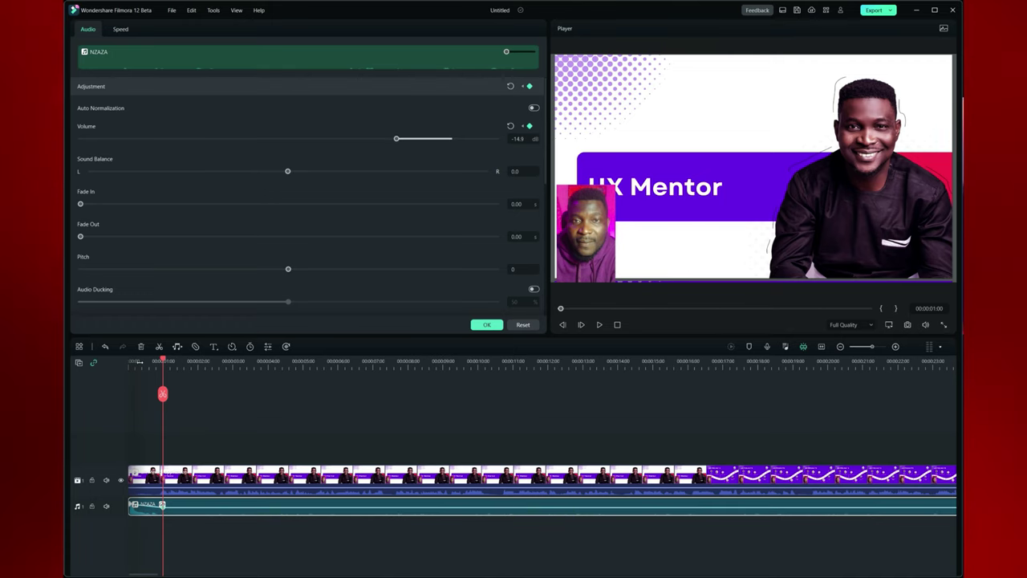
pyautogui.moveTo(163, 361); pyautogui.dragTo(116, 369)
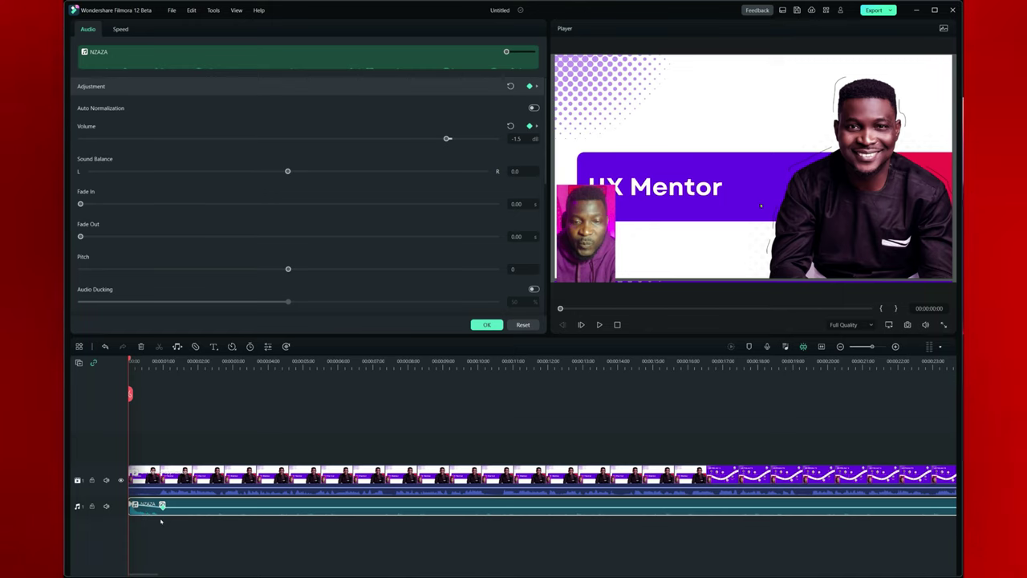
# - Lower the NZAZA volume keyframe at 00:00:01:00 to -18.0 dB and replay the opening to check the fade
pyautogui.press('space')
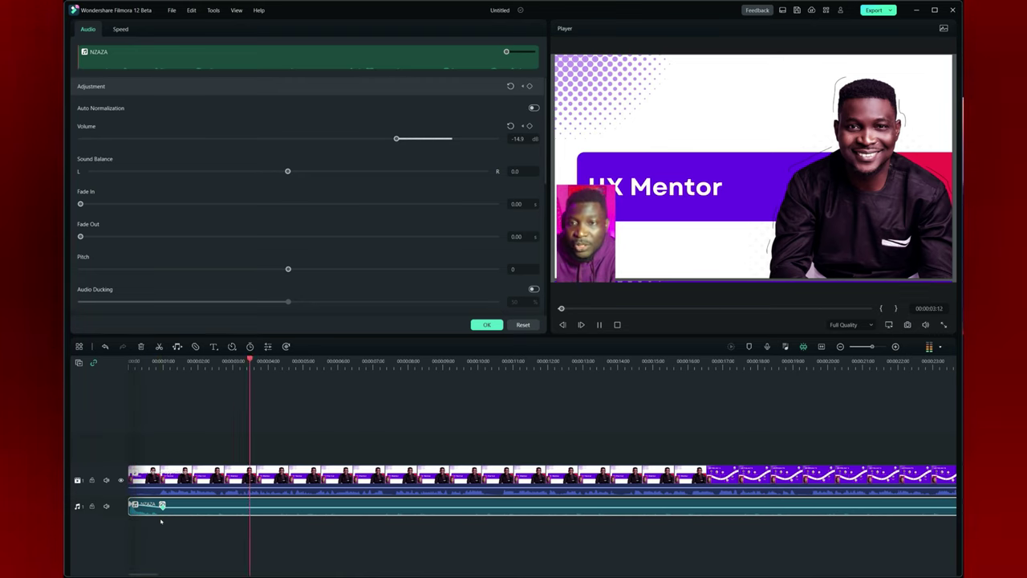
pyautogui.click(161, 506)
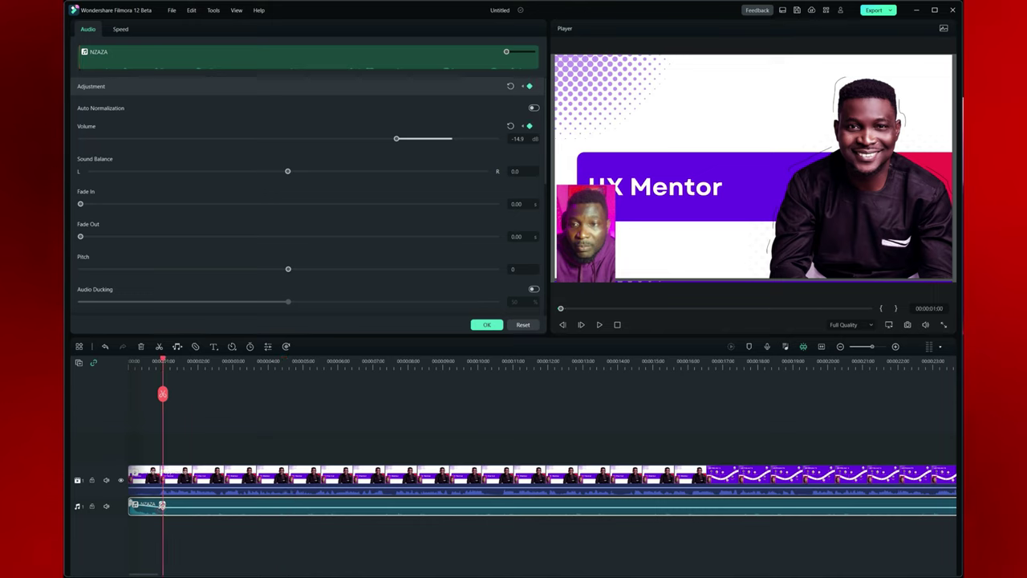
pyautogui.moveTo(396, 138); pyautogui.dragTo(385, 138)
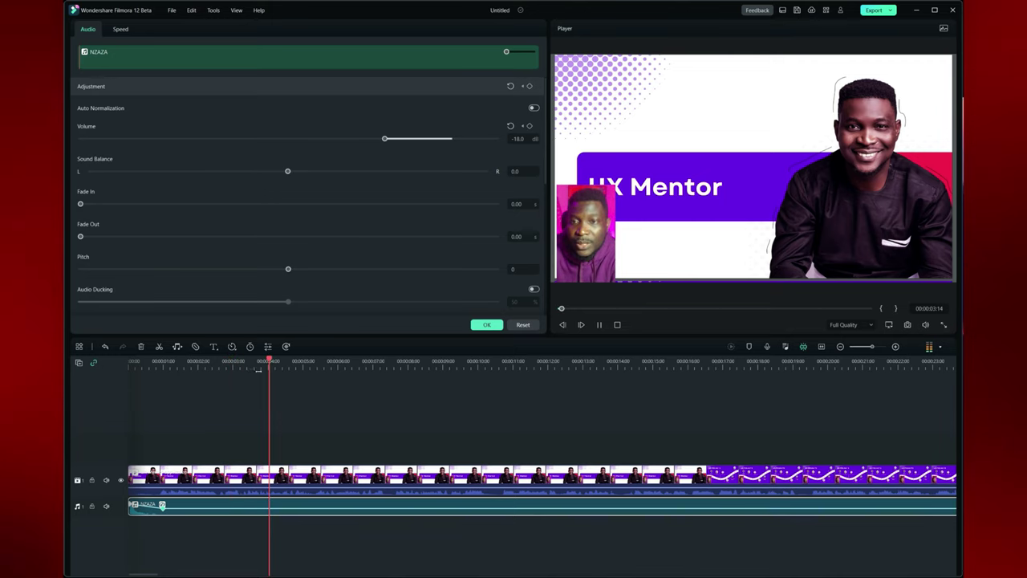
pyautogui.moveTo(307, 390); pyautogui.dragTo(128, 393)
pyautogui.press('space')
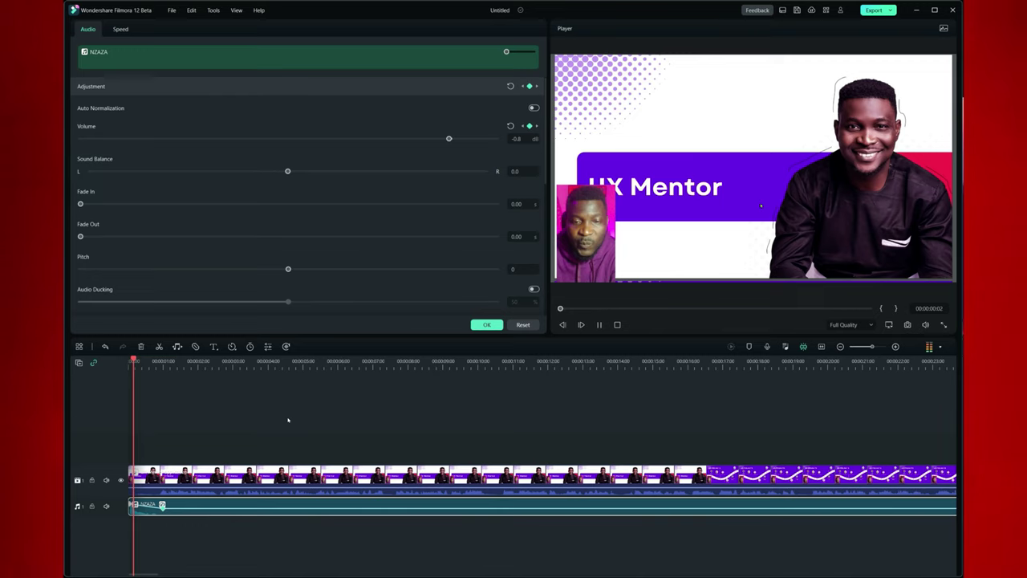